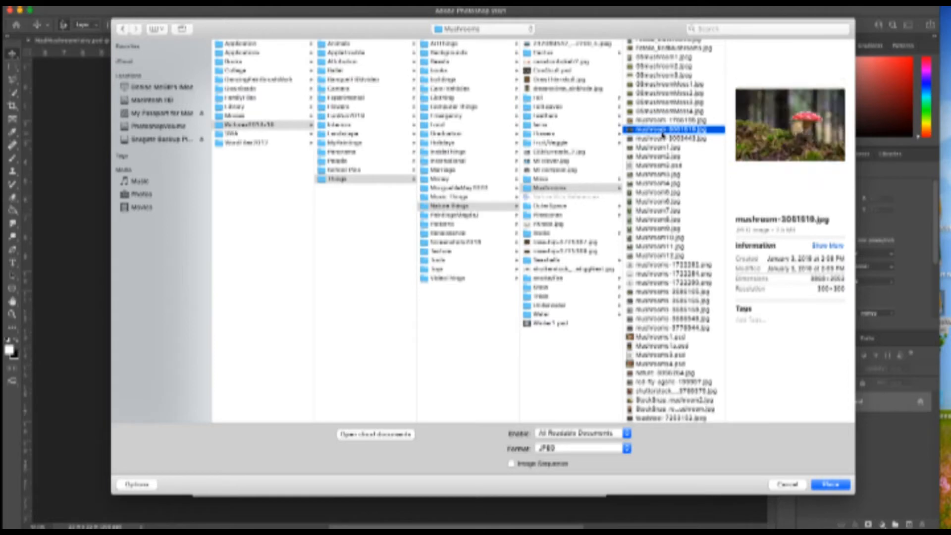
Preview the photos in the Mushrooms folder and place GSmushroom3.jpeg into the blank document
{"action": "left_click", "coordinate": [667, 112]}
{"action": "left_click", "coordinate": [670, 94]}
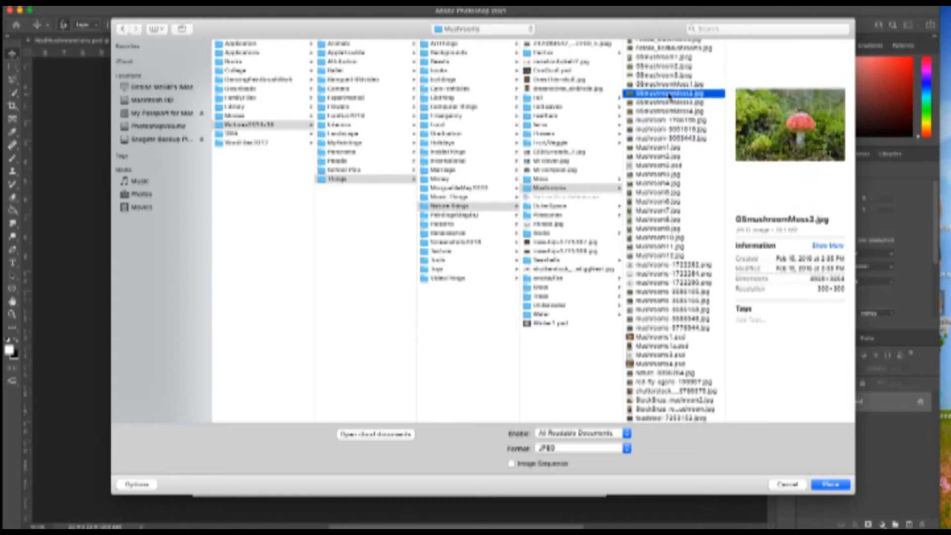
{"action": "left_click", "coordinate": [673, 85]}
{"action": "left_click", "coordinate": [672, 76]}
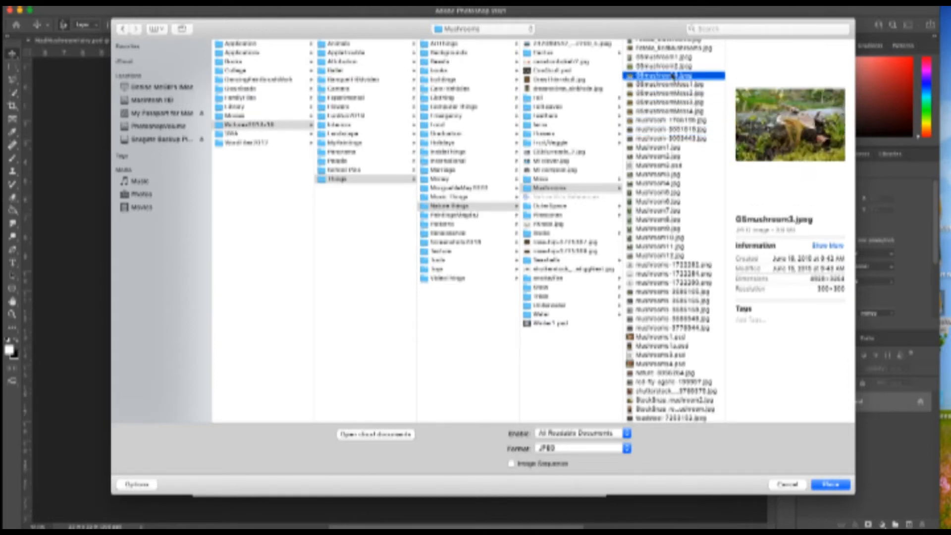
{"action": "left_click", "coordinate": [664, 67]}
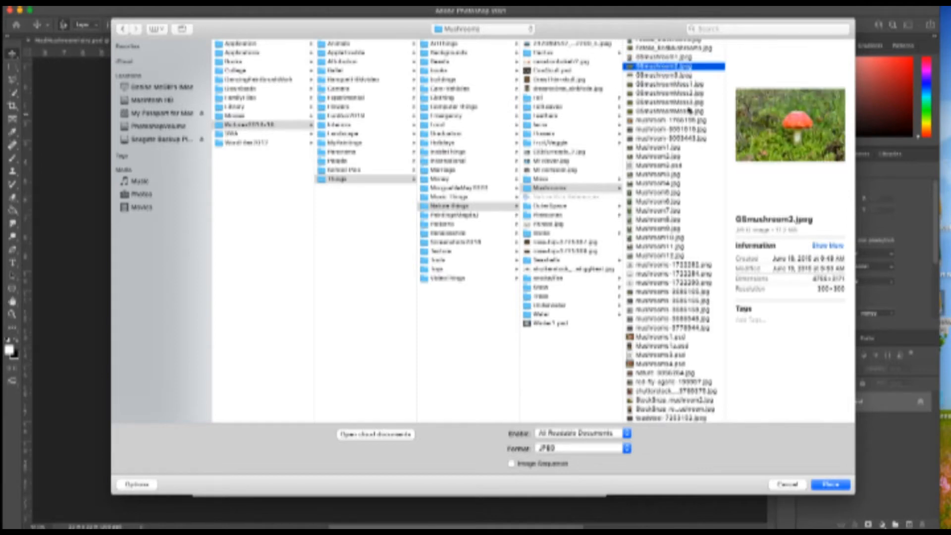
{"action": "scroll", "coordinate": [666, 139], "scroll_direction": "up", "scroll_amount": 3}
{"action": "left_click", "coordinate": [675, 80]}
{"action": "left_click", "coordinate": [674, 72]}
{"action": "left_click", "coordinate": [666, 89]}
{"action": "left_click", "coordinate": [659, 98]}
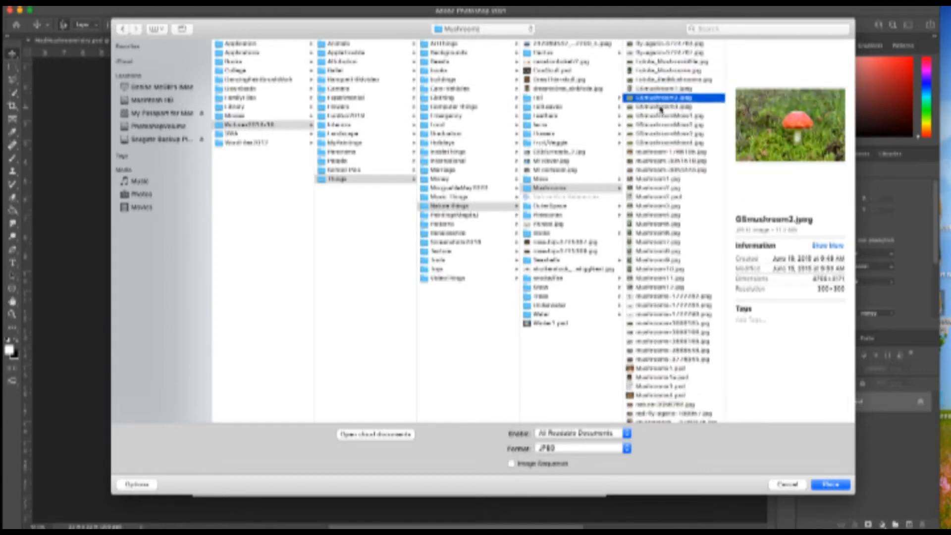
{"action": "left_click", "coordinate": [660, 107]}
{"action": "left_click", "coordinate": [831, 488]}
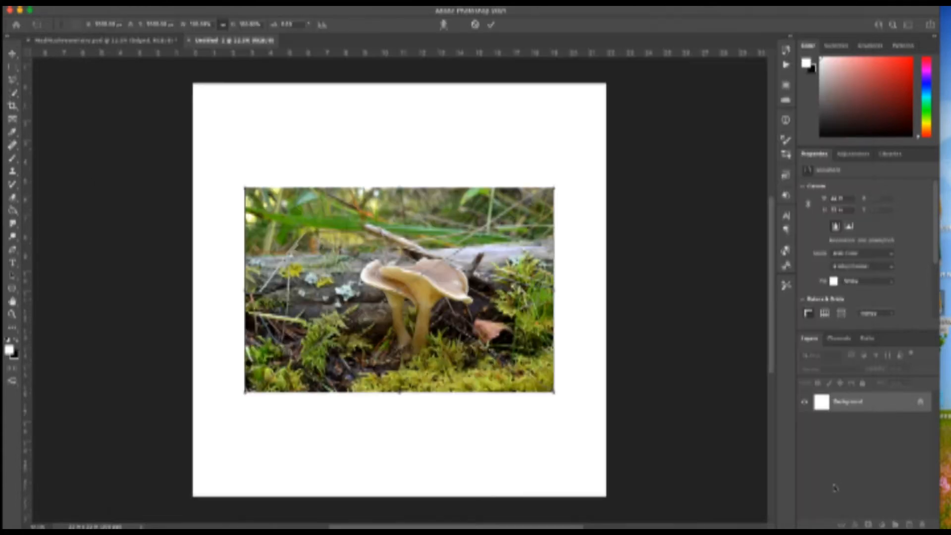
Enlarge the placed mushroom photo to span the canvas width, align it with the bottom edge, and add a layer mask
{"action": "left_click_drag", "start_coordinate": [554, 392], "coordinate": [623, 440]}
{"action": "left_click_drag", "start_coordinate": [243, 439], "coordinate": [139, 508]}
{"action": "left_click_drag", "start_coordinate": [526, 248], "coordinate": [526, 238]}
{"action": "left_click_drag", "start_coordinate": [626, 176], "coordinate": [648, 163]}
{"action": "left_click_drag", "start_coordinate": [568, 251], "coordinate": [545, 251]}
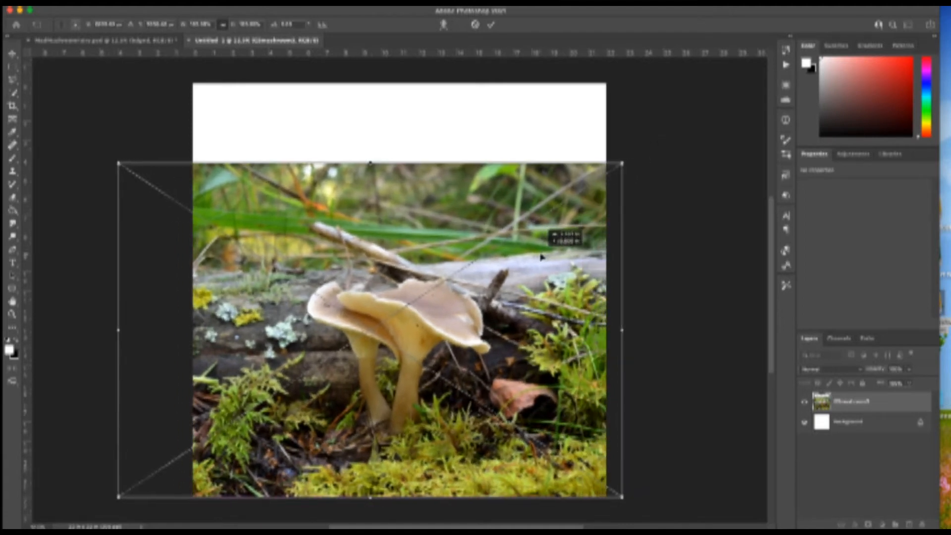
{"action": "left_click", "coordinate": [491, 24]}
{"action": "left_click", "coordinate": [868, 524]}
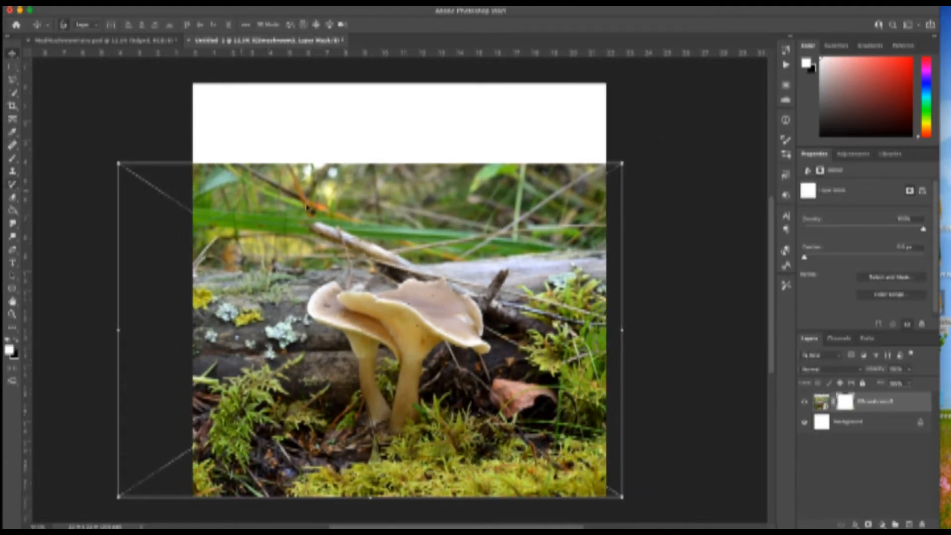
Duplicate the masked mushroom layer and shift the lower copy upward to fill the empty top of the canvas
{"action": "key", "text": "super+j"}
{"action": "left_click_drag", "start_coordinate": [411, 189], "coordinate": [408, 220]}
{"action": "left_click", "coordinate": [848, 423]}
{"action": "left_click_drag", "start_coordinate": [480, 181], "coordinate": [476, 102]}
{"action": "left_click_drag", "start_coordinate": [483, 283], "coordinate": [480, 257]}
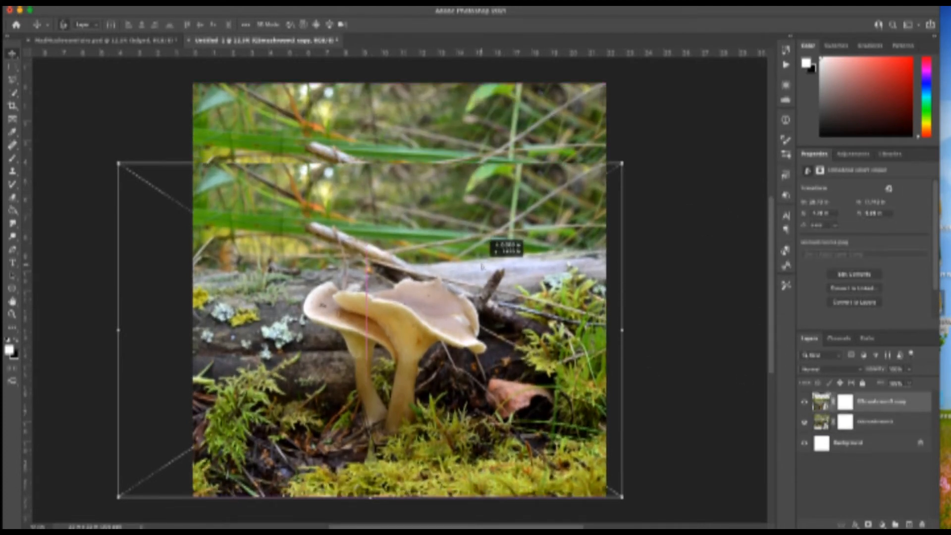
Flip the lower mushroom layer horizontally and shift it sideways so it covers the canvas top from edge to edge
{"action": "left_click", "coordinate": [463, 130]}
{"action": "left_click", "coordinate": [81, 2]}
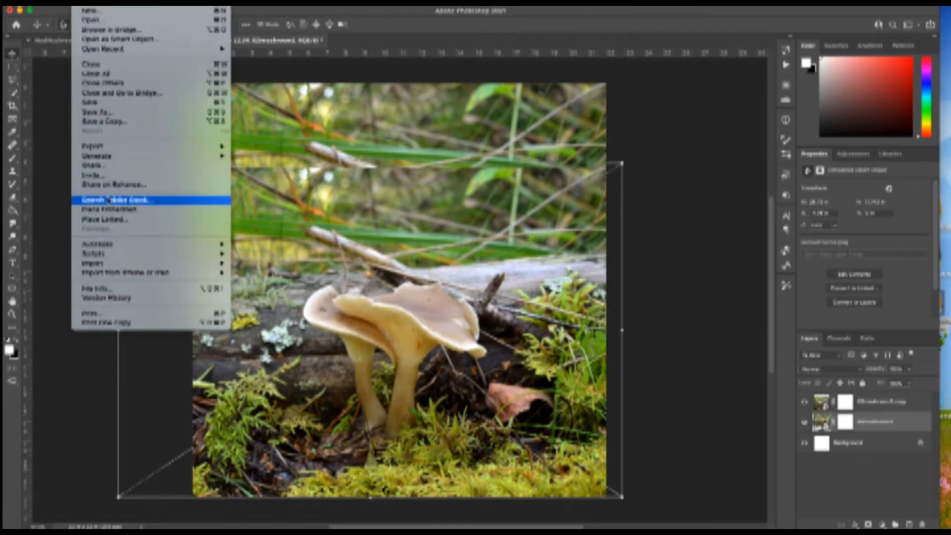
{"action": "mouse_move", "coordinate": [105, 1]}
{"action": "mouse_move", "coordinate": [133, 236]}
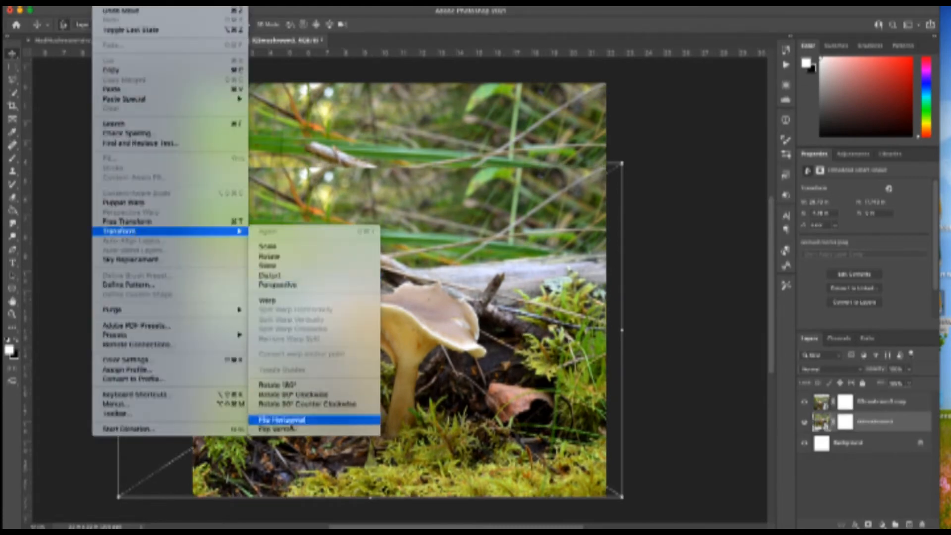
{"action": "left_click", "coordinate": [279, 421]}
{"action": "left_click_drag", "start_coordinate": [474, 176], "coordinate": [585, 166]}
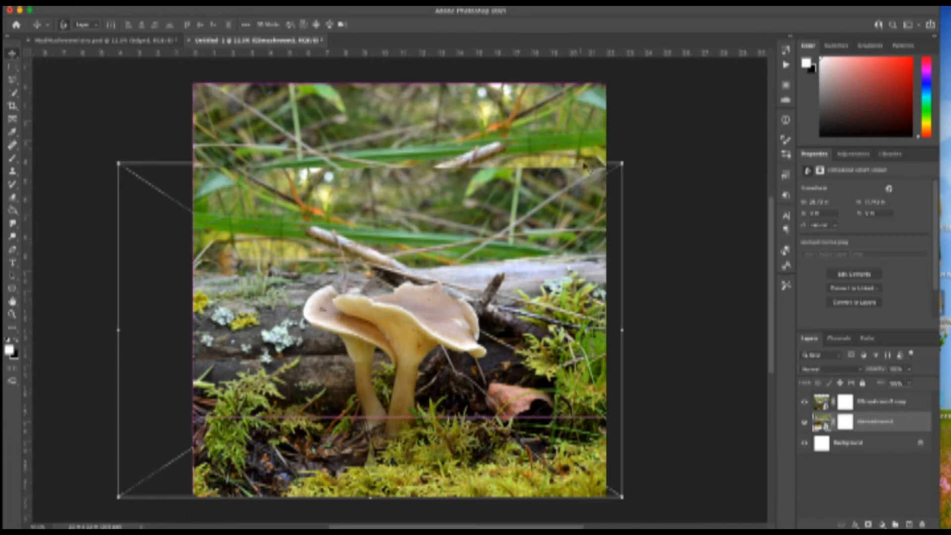
Paint black with a soft, low-hardness brush along the top edge of the upper mushroom copy's mask to blend the seam
{"action": "left_click", "coordinate": [846, 406]}
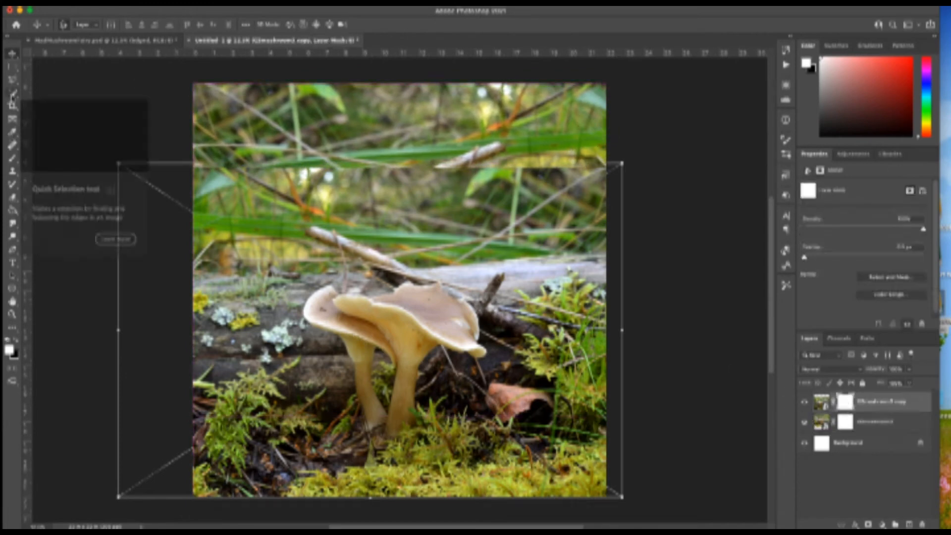
{"action": "left_click", "coordinate": [12, 157]}
{"action": "left_click", "coordinate": [75, 25]}
{"action": "left_click_drag", "start_coordinate": [112, 80], "coordinate": [72, 81]}
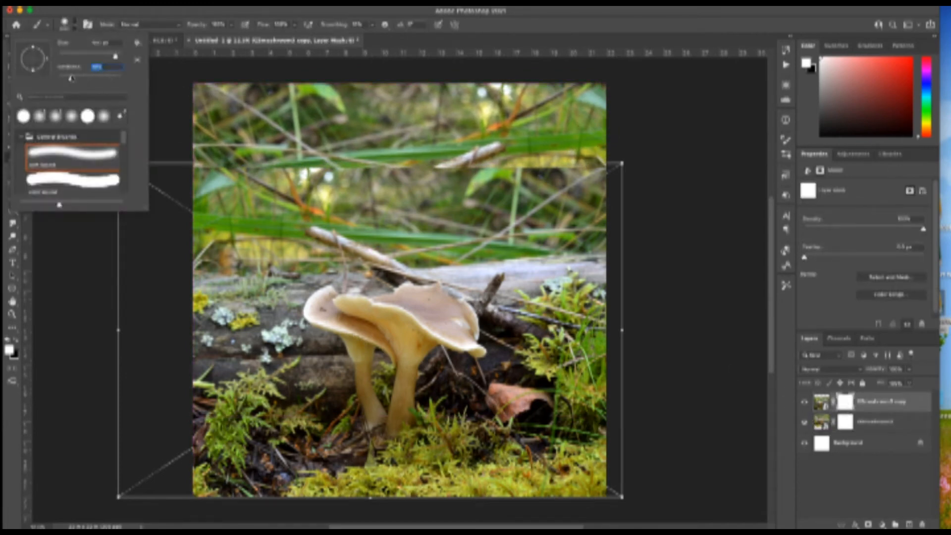
{"action": "left_click", "coordinate": [199, 151]}
{"action": "key", "text": "x"}
{"action": "mouse_move", "coordinate": [170, 174]}
{"action": "left_mouse_down"}
{"action": "mouse_move", "coordinate": [200, 156]}
{"action": "mouse_move", "coordinate": [309, 176]}
{"action": "mouse_move", "coordinate": [594, 178]}
{"action": "left_mouse_up"}
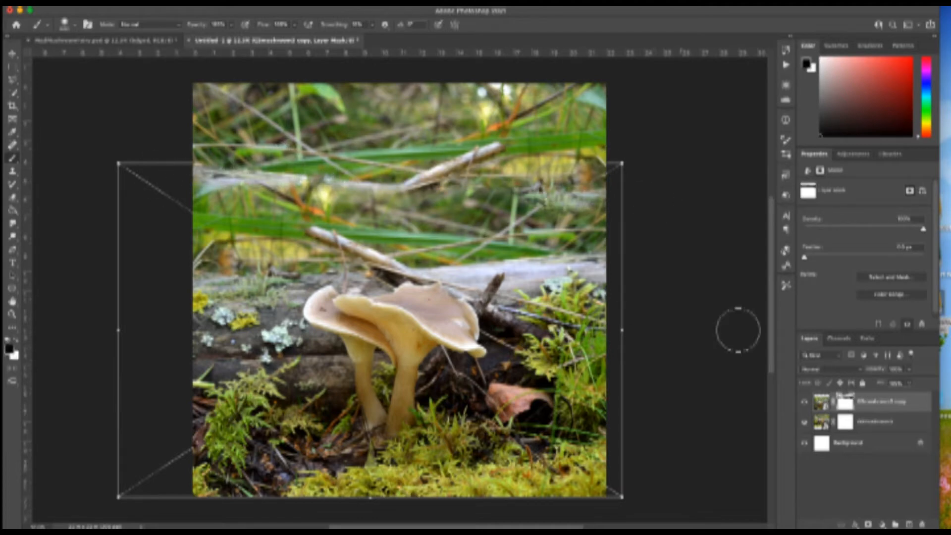
Create a layer group for the background and move both mushroom layers into it
{"action": "left_click", "coordinate": [895, 524]}
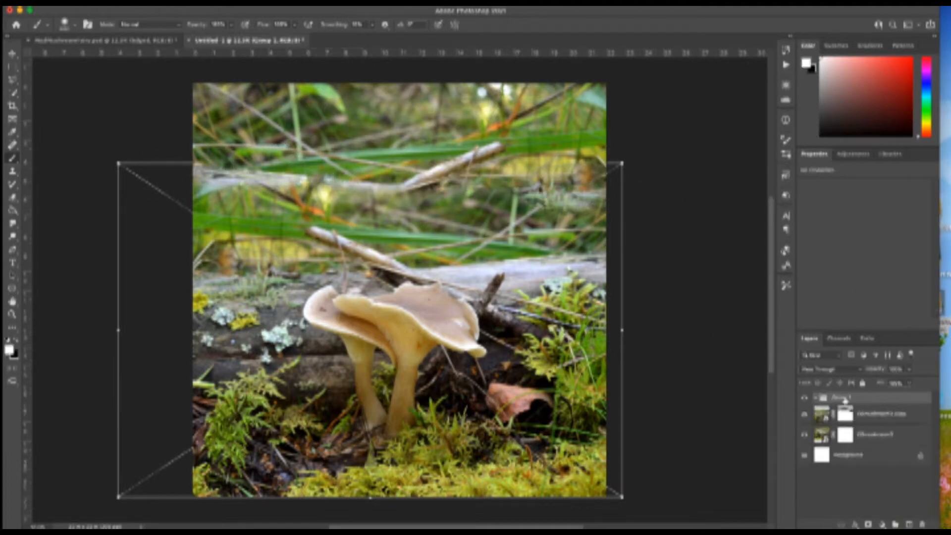
{"action": "key", "text": "BackSpace"}
{"action": "key", "text": "Return"}
{"action": "left_click_drag", "start_coordinate": [882, 415], "coordinate": [880, 399]}
{"action": "left_click_drag", "start_coordinate": [882, 435], "coordinate": [893, 422]}
On a new layer above the mushroom copies, use the Clone Stamp to cover the upper branch and repeated seam with grass
{"action": "left_click", "coordinate": [892, 414]}
{"action": "left_click", "coordinate": [909, 524]}
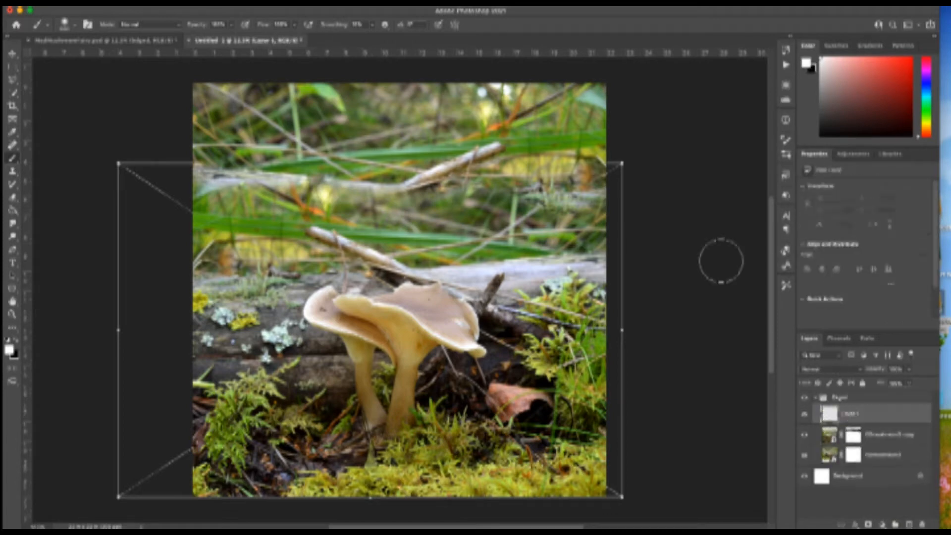
{"action": "left_click", "coordinate": [13, 171]}
{"action": "left_click", "coordinate": [49, 170]}
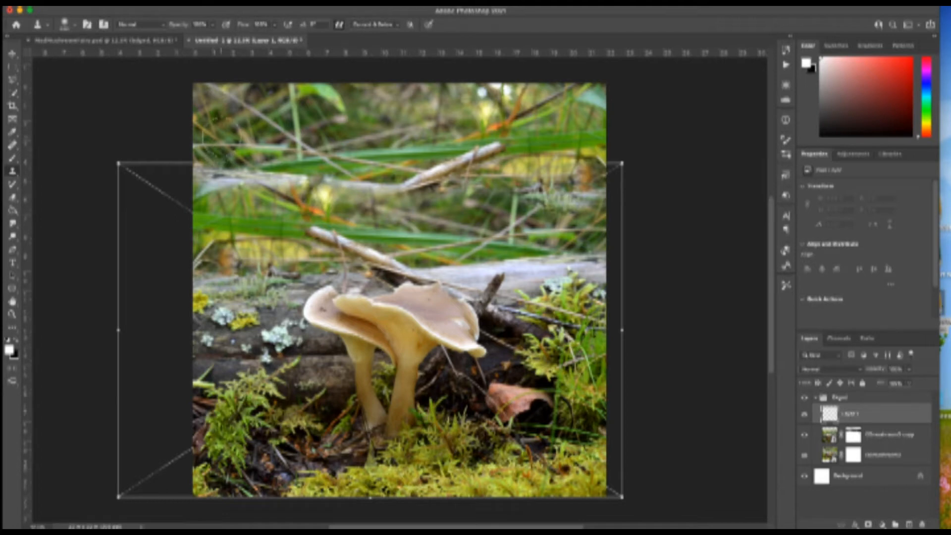
{"action": "left_click", "coordinate": [215, 129], "text": "alt"}
{"action": "mouse_move", "coordinate": [205, 164]}
{"action": "left_mouse_down"}
{"action": "mouse_move", "coordinate": [247, 192]}
{"action": "mouse_move", "coordinate": [293, 197]}
{"action": "mouse_move", "coordinate": [406, 174]}
{"action": "left_mouse_up"}
{"action": "left_click", "coordinate": [435, 123], "text": "alt"}
{"action": "left_click", "coordinate": [389, 118], "text": "alt"}
{"action": "left_click_drag", "start_coordinate": [280, 132], "coordinate": [217, 154]}
{"action": "left_click", "coordinate": [388, 124], "text": "alt"}
{"action": "left_click", "coordinate": [420, 176]}
{"action": "mouse_move", "coordinate": [421, 174]}
{"action": "left_mouse_down"}
{"action": "mouse_move", "coordinate": [590, 142]}
{"action": "mouse_move", "coordinate": [466, 208]}
{"action": "left_mouse_up"}
{"action": "mouse_move", "coordinate": [530, 207]}
{"action": "left_mouse_down"}
{"action": "mouse_move", "coordinate": [498, 220]}
{"action": "mouse_move", "coordinate": [588, 226]}
{"action": "left_mouse_up"}
Try a reversed white-to-transparent Gradient Fill layer over the scene and delete it
{"action": "left_click", "coordinate": [882, 524]}
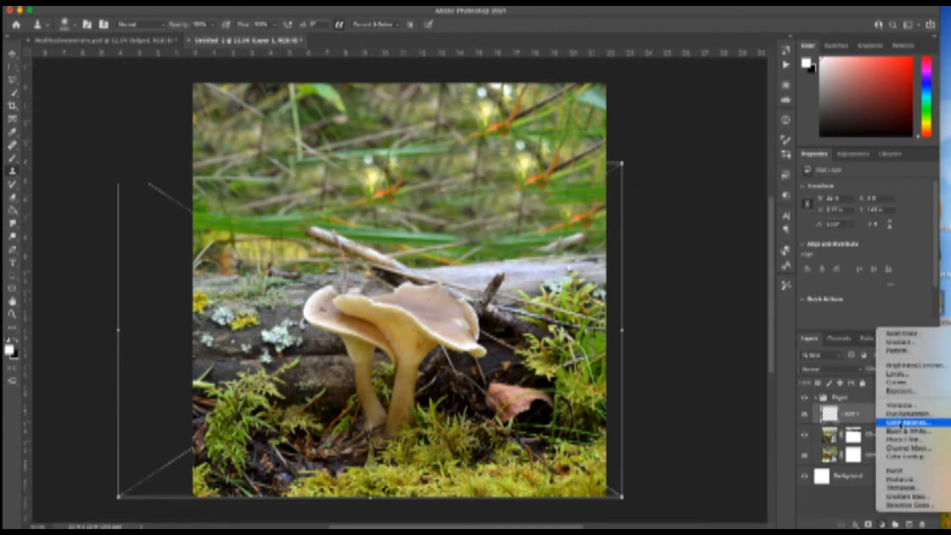
{"action": "left_click", "coordinate": [900, 342]}
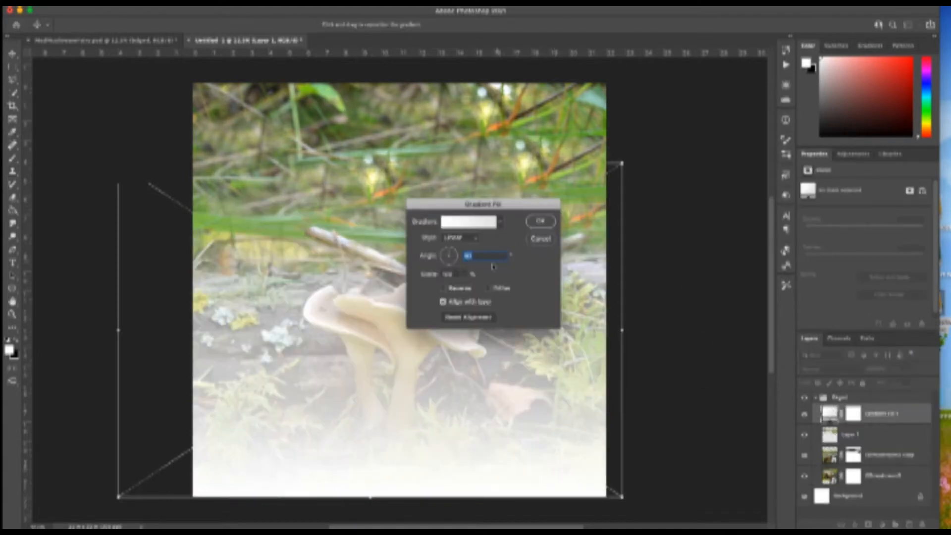
{"action": "left_click", "coordinate": [458, 289]}
{"action": "left_click", "coordinate": [493, 223]}
{"action": "left_click", "coordinate": [579, 315]}
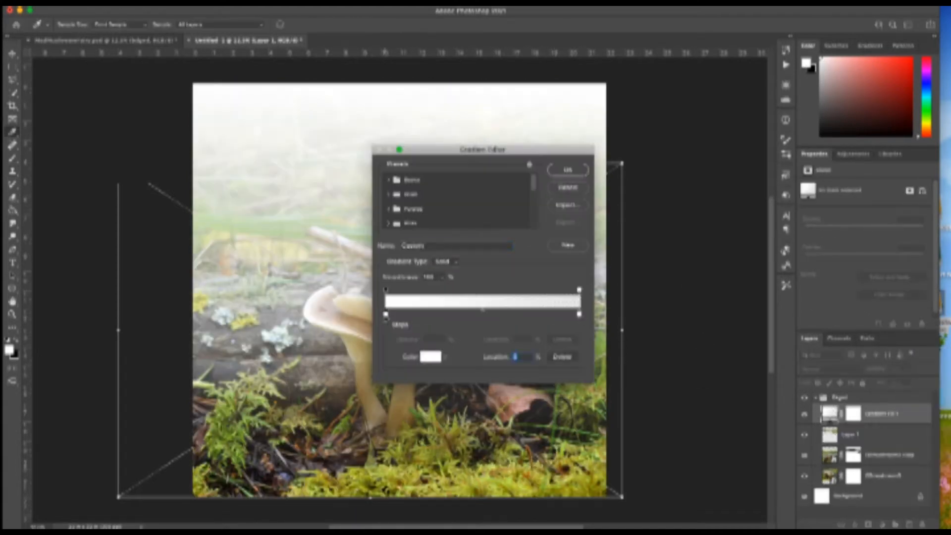
{"action": "left_click", "coordinate": [444, 357]}
{"action": "left_click", "coordinate": [463, 375]}
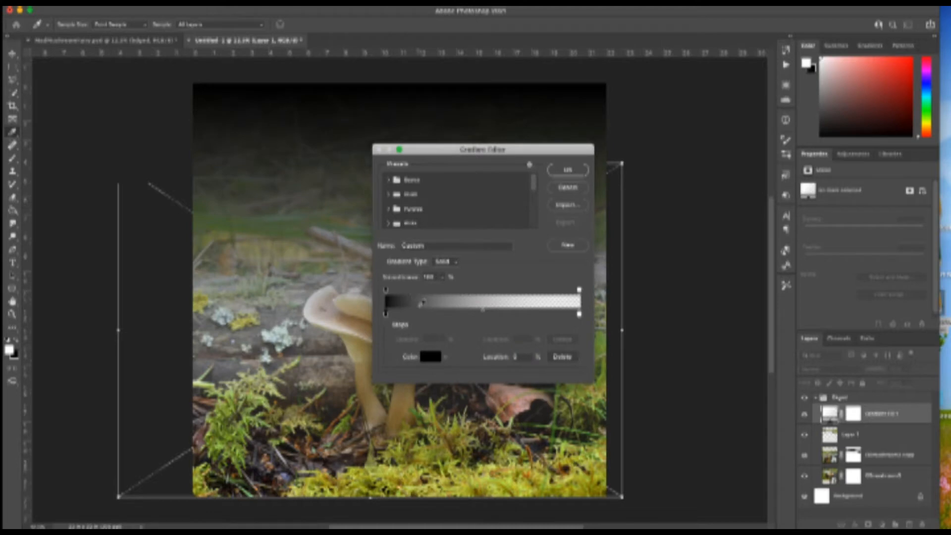
{"action": "left_click", "coordinate": [569, 190]}
{"action": "left_click", "coordinate": [541, 220]}
{"action": "left_click", "coordinate": [921, 524]}
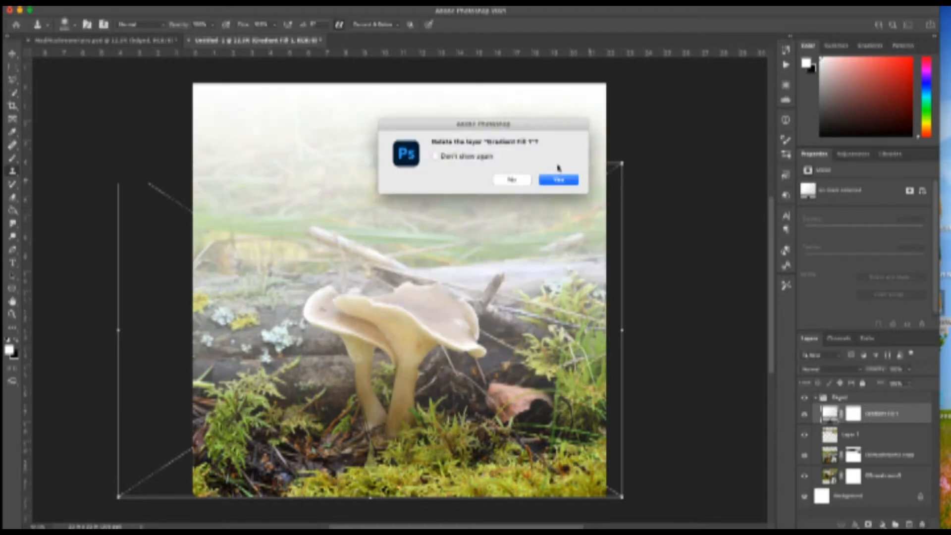
{"action": "left_click", "coordinate": [556, 178]}
Add a Levels adjustment layer above the cloned layer and raise the shadow input level to darken the scene strongly
{"action": "left_click", "coordinate": [882, 524]}
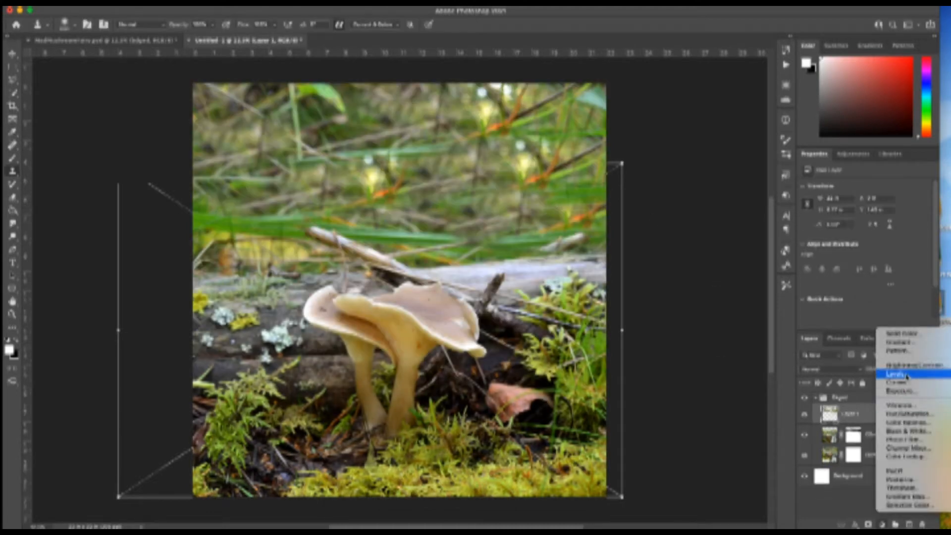
{"action": "left_click", "coordinate": [906, 376]}
{"action": "left_click_drag", "start_coordinate": [926, 262], "coordinate": [925, 262]}
{"action": "left_click_drag", "start_coordinate": [818, 263], "coordinate": [868, 263]}
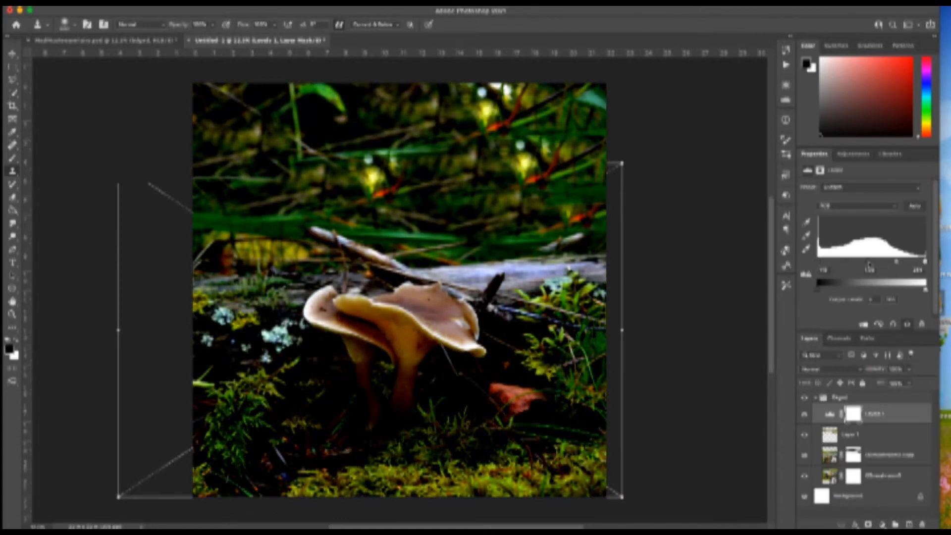
Draw a linear black-to-white gradient on the Levels mask from the canvas bottom up to the log to lighten the foreground
{"action": "left_click", "coordinate": [853, 414]}
{"action": "left_click", "coordinate": [12, 209]}
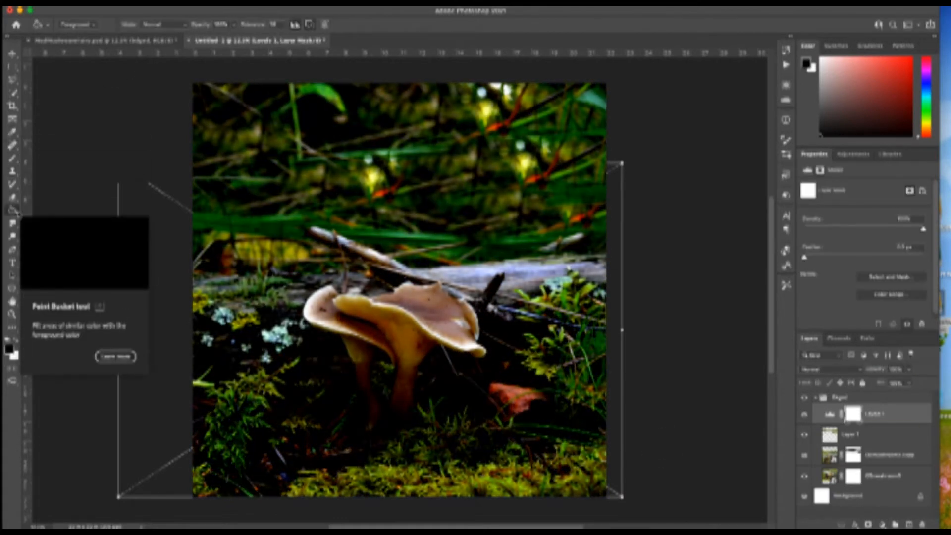
{"action": "right_click", "coordinate": [14, 212]}
{"action": "left_click", "coordinate": [54, 210]}
{"action": "left_click_drag", "start_coordinate": [411, 501], "coordinate": [406, 250]}
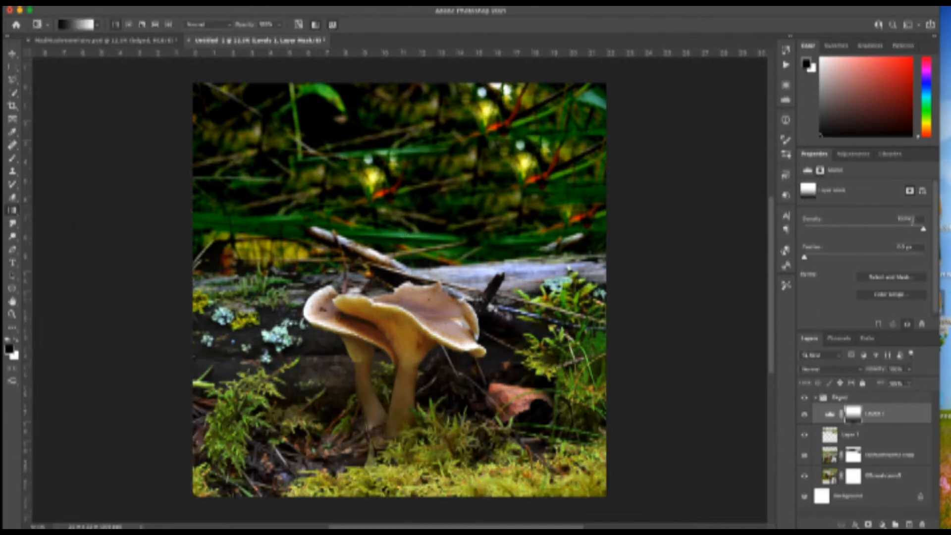
Lower the white output level of the Levels adjustment to dim the background highlights
{"action": "left_click", "coordinate": [829, 414]}
{"action": "key", "text": "x"}
{"action": "left_click_drag", "start_coordinate": [926, 290], "coordinate": [888, 291]}
{"action": "left_click", "coordinate": [690, 287]}
{"action": "key", "text": "Return"}
Collapse the background group, then create a new named group above it containing an empty layer
{"action": "left_click", "coordinate": [816, 398]}
{"action": "left_click", "coordinate": [895, 524]}
{"action": "type", "text": "Ley"}
{"action": "key", "text": "Return"}
{"action": "left_click", "coordinate": [910, 525]}
Start placing an embedded image and browse through People, Children and Girls to the neighbor girls' photo shoot folder
{"action": "left_click", "coordinate": [77, 5]}
{"action": "left_click", "coordinate": [115, 211]}
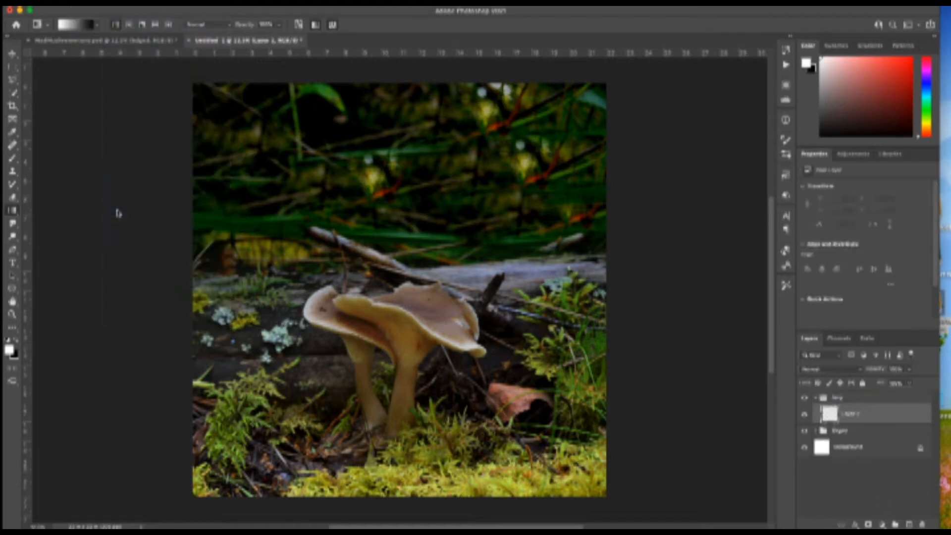
{"action": "left_click", "coordinate": [529, 29]}
{"action": "left_click", "coordinate": [466, 59]}
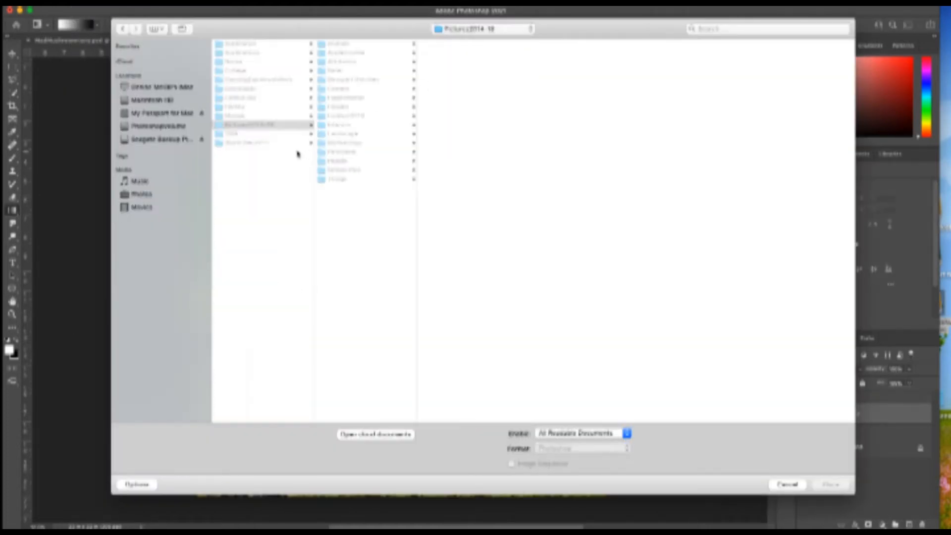
{"action": "left_click", "coordinate": [340, 162]}
{"action": "left_click", "coordinate": [447, 116]}
{"action": "left_click", "coordinate": [543, 89]}
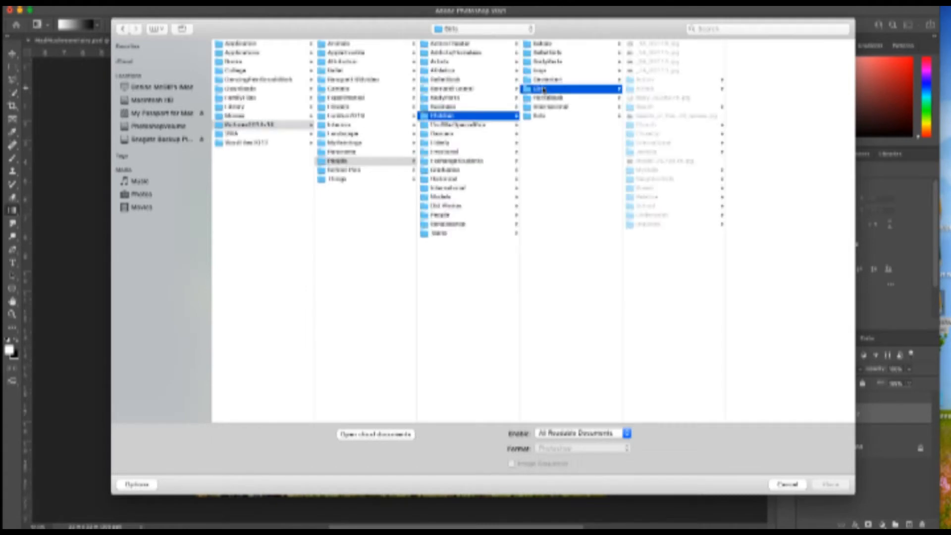
{"action": "left_click", "coordinate": [661, 62]}
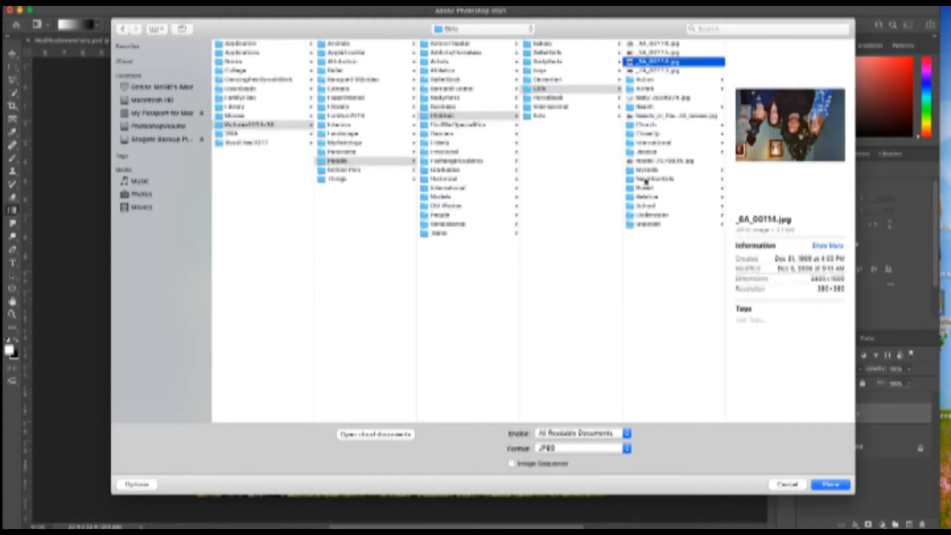
{"action": "left_click", "coordinate": [645, 179]}
{"action": "left_click", "coordinate": [771, 53]}
{"action": "left_click", "coordinate": [774, 63]}
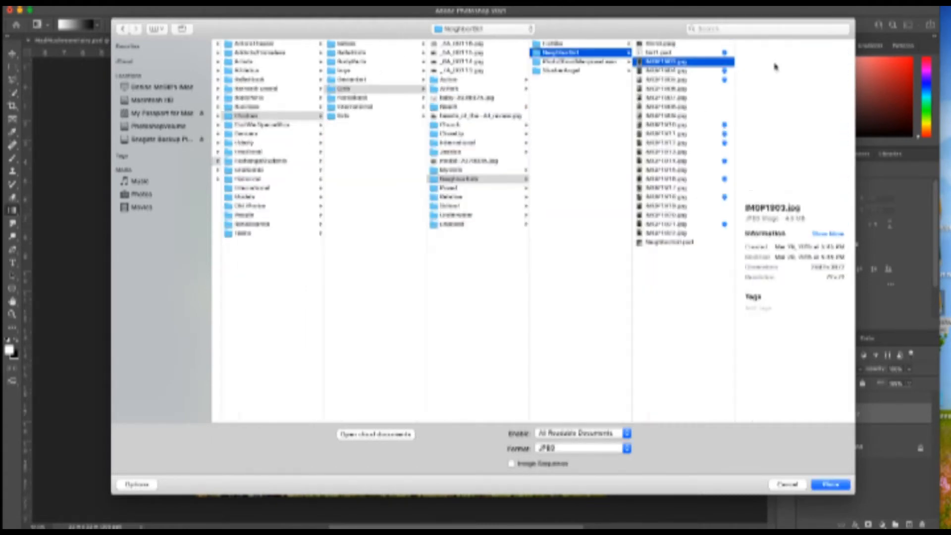
{"action": "left_click", "coordinate": [579, 61]}
Preview the images in the neighbor girls' photo and photo shoot folders to compare poses for the composite
{"action": "left_click", "coordinate": [658, 43]}
{"action": "left_click", "coordinate": [657, 53]}
{"action": "left_click", "coordinate": [654, 71]}
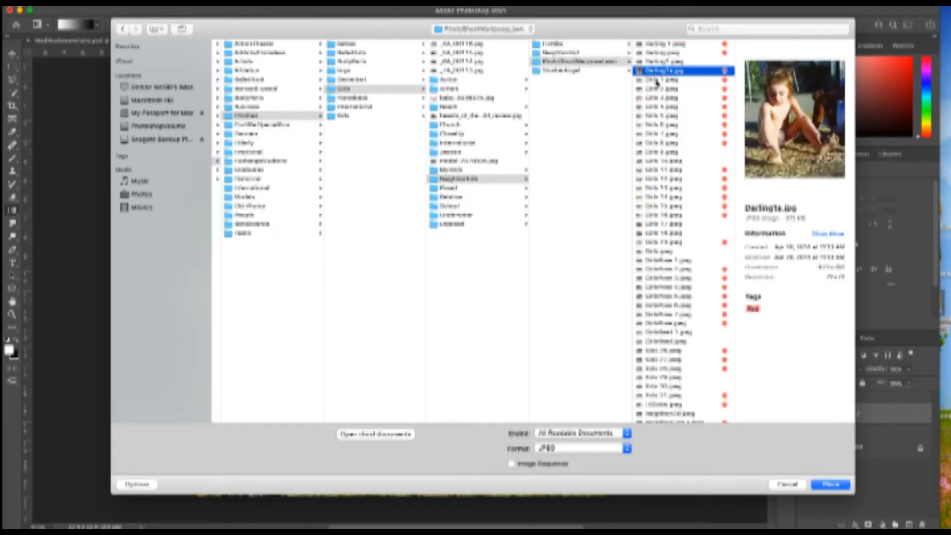
{"action": "left_click", "coordinate": [655, 80]}
{"action": "left_click", "coordinate": [654, 89]}
{"action": "left_click", "coordinate": [654, 98]}
{"action": "left_click", "coordinate": [654, 107]}
{"action": "left_click", "coordinate": [654, 116]}
{"action": "left_click", "coordinate": [655, 134]}
{"action": "left_click", "coordinate": [654, 142]}
{"action": "left_click", "coordinate": [654, 151]}
{"action": "left_click", "coordinate": [654, 161]}
{"action": "left_click", "coordinate": [654, 170]}
{"action": "left_click", "coordinate": [653, 179]}
{"action": "left_click", "coordinate": [654, 187]}
{"action": "left_click", "coordinate": [653, 196]}
{"action": "left_click", "coordinate": [654, 206]}
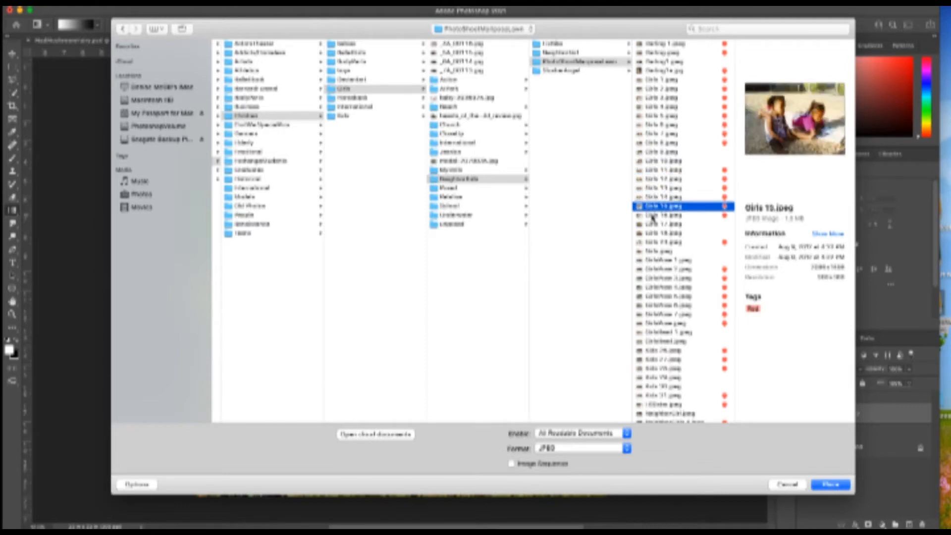
{"action": "left_click", "coordinate": [652, 216]}
{"action": "left_click", "coordinate": [654, 224]}
{"action": "left_click", "coordinate": [654, 233]}
{"action": "left_click", "coordinate": [655, 242]}
{"action": "left_click", "coordinate": [654, 251]}
{"action": "left_click", "coordinate": [654, 260]}
{"action": "left_click", "coordinate": [655, 269]}
{"action": "left_click", "coordinate": [654, 278]}
{"action": "left_click", "coordinate": [653, 287]}
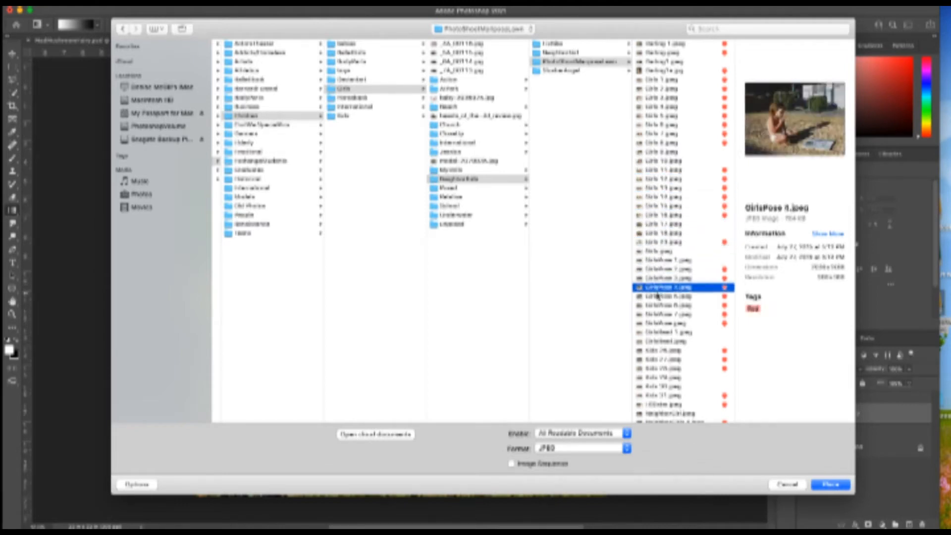
{"action": "left_click", "coordinate": [654, 295]}
{"action": "left_click", "coordinate": [655, 305]}
{"action": "left_click", "coordinate": [656, 314]}
Place GirlsPose.jpeg as an embedded image, then scale and position it so the seated child rests over the mushroom cap
{"action": "left_click", "coordinate": [657, 323]}
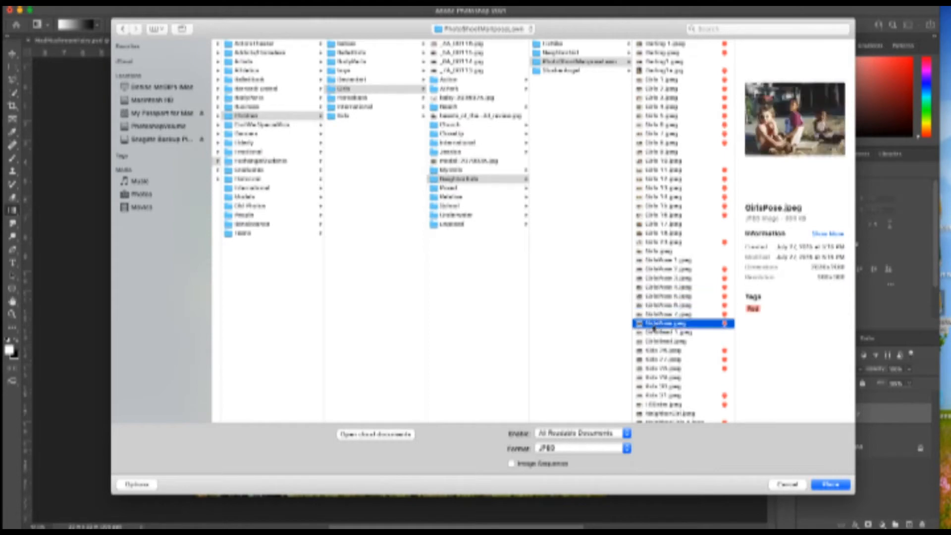
{"action": "left_click", "coordinate": [832, 484]}
{"action": "left_click_drag", "start_coordinate": [461, 243], "coordinate": [677, 149]}
{"action": "mouse_move", "coordinate": [427, 292]}
{"action": "left_mouse_down"}
{"action": "mouse_move", "coordinate": [420, 275]}
{"action": "mouse_move", "coordinate": [424, 291]}
{"action": "left_mouse_up"}
{"action": "left_click", "coordinate": [491, 25]}
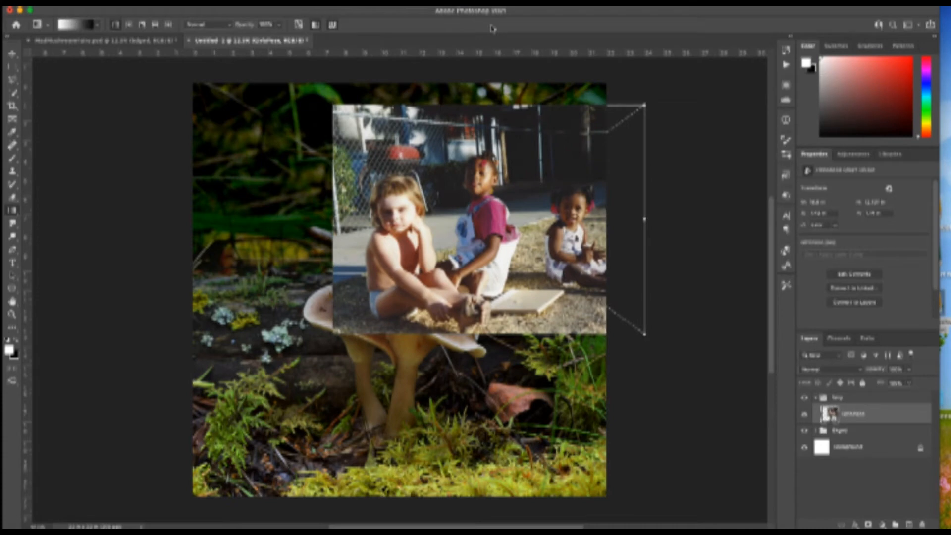
Select the child in front with the Quick Selection tool and add a layer mask that hides the rest of the photo
{"action": "key", "text": "w"}
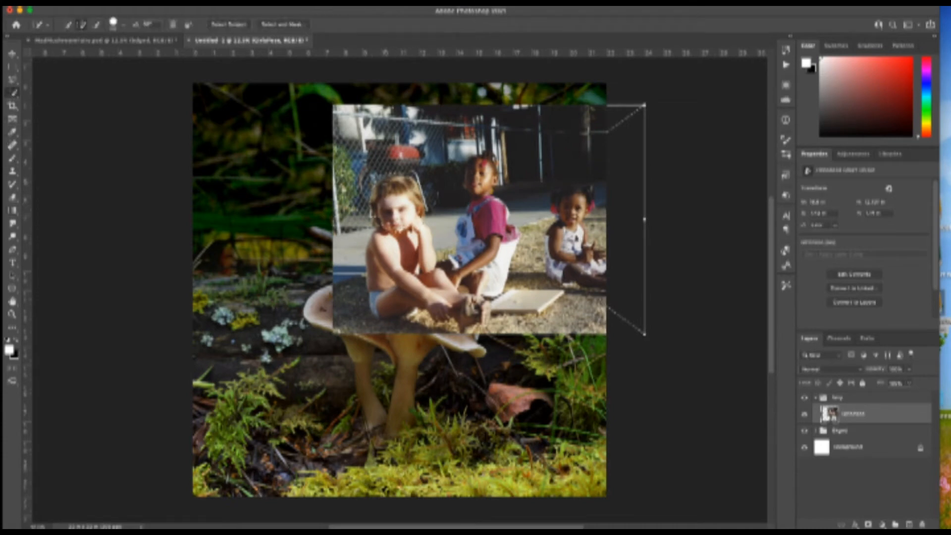
{"action": "mouse_move", "coordinate": [380, 238]}
{"action": "left_mouse_down"}
{"action": "mouse_move", "coordinate": [413, 301]}
{"action": "mouse_move", "coordinate": [474, 300]}
{"action": "left_mouse_up"}
{"action": "left_click", "coordinate": [869, 524]}
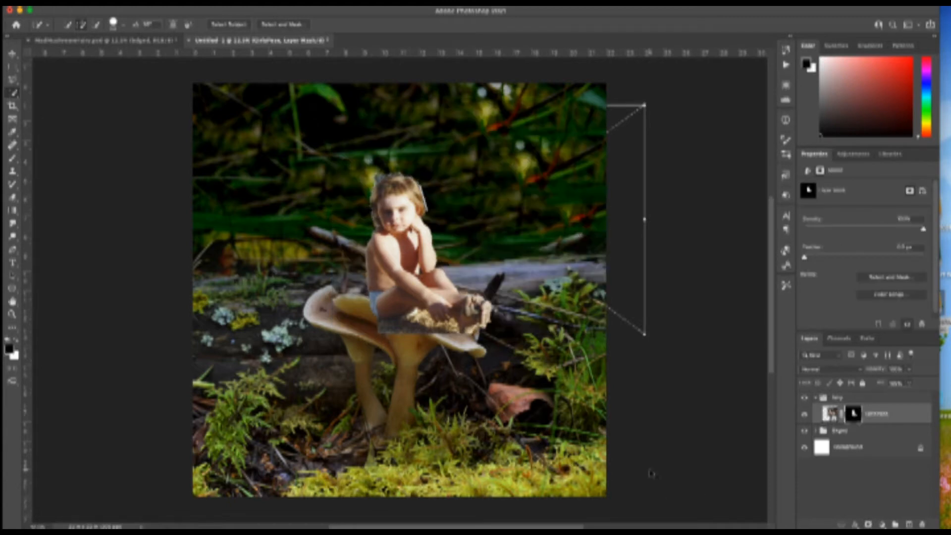
Adjust the Brush hardness and paint black on the layer mask to hide the ground strip beneath the child's legs
{"action": "key", "text": "super+plus"}
{"action": "key", "text": "super+plus"}
{"action": "key", "text": "super+plus"}
{"action": "key", "text": "b"}
{"action": "left_click", "coordinate": [74, 25]}
{"action": "left_click", "coordinate": [93, 79]}
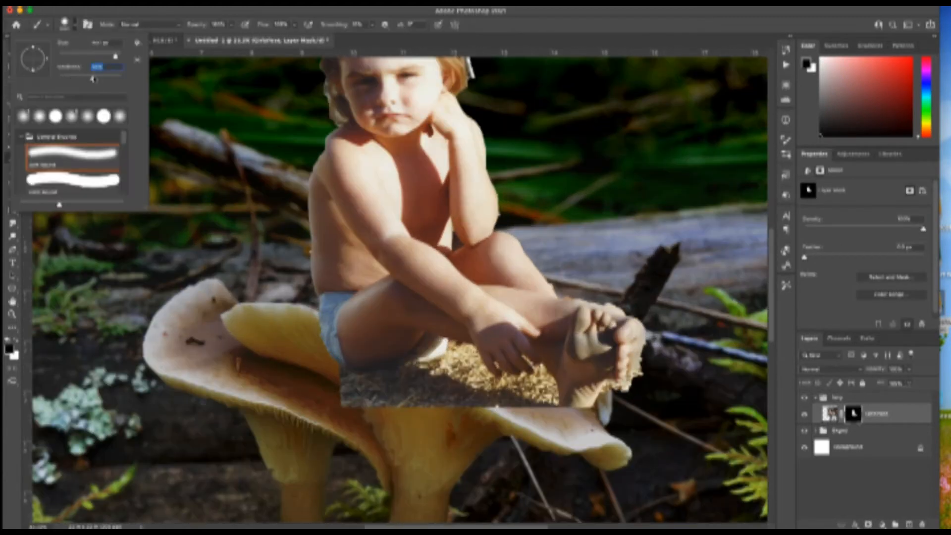
{"action": "key", "text": "Return"}
{"action": "key", "text": "super+plus"}
{"action": "mouse_move", "coordinate": [324, 421]}
{"action": "left_mouse_down"}
{"action": "mouse_move", "coordinate": [461, 401]}
{"action": "mouse_move", "coordinate": [424, 441]}
{"action": "mouse_move", "coordinate": [487, 382]}
{"action": "mouse_move", "coordinate": [614, 450]}
{"action": "mouse_move", "coordinate": [609, 411]}
{"action": "mouse_move", "coordinate": [639, 451]}
{"action": "left_mouse_up"}
{"action": "left_click_drag", "start_coordinate": [754, 434], "coordinate": [714, 454]}
Mask out the leftover ground and fringe around the child's foot, elbow and fingers
{"action": "scroll", "coordinate": [700, 453], "scroll_direction": "right", "scroll_amount": 3}
{"action": "left_click_drag", "start_coordinate": [699, 391], "coordinate": [707, 417]}
{"action": "mouse_move", "coordinate": [575, 284]}
{"action": "left_mouse_down"}
{"action": "mouse_move", "coordinate": [660, 311]}
{"action": "mouse_move", "coordinate": [572, 282]}
{"action": "left_mouse_up"}
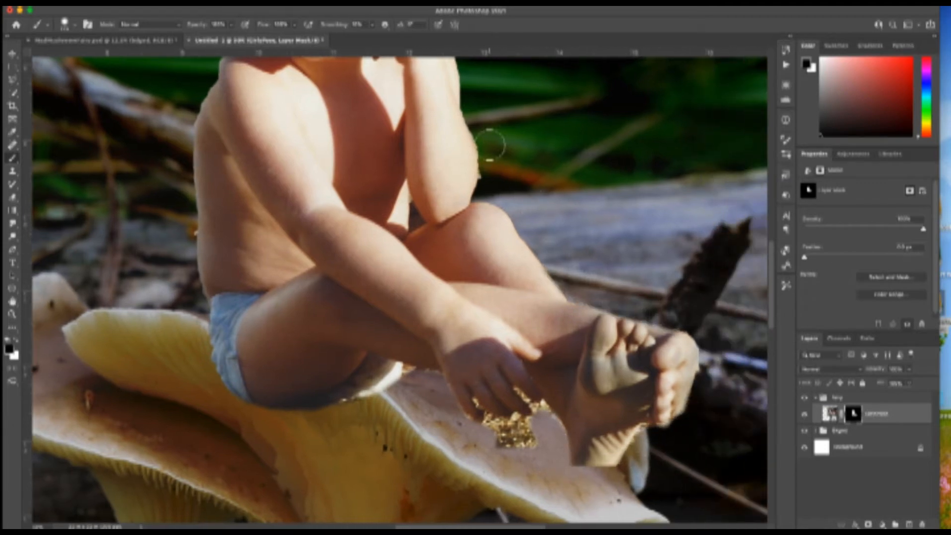
{"action": "left_click_drag", "start_coordinate": [489, 145], "coordinate": [491, 171]}
{"action": "left_click_drag", "start_coordinate": [529, 436], "coordinate": [495, 438]}
{"action": "scroll", "coordinate": [161, 226], "scroll_direction": "up", "scroll_amount": 1}
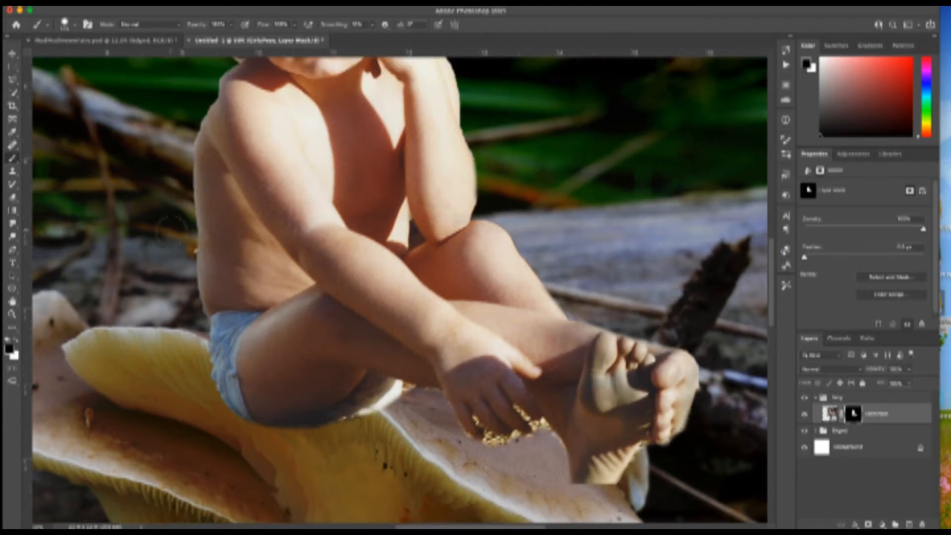
Paint black on the mask around the child's hair to hide the remaining photo background
{"action": "scroll", "coordinate": [190, 342], "scroll_direction": "up", "scroll_amount": 8}
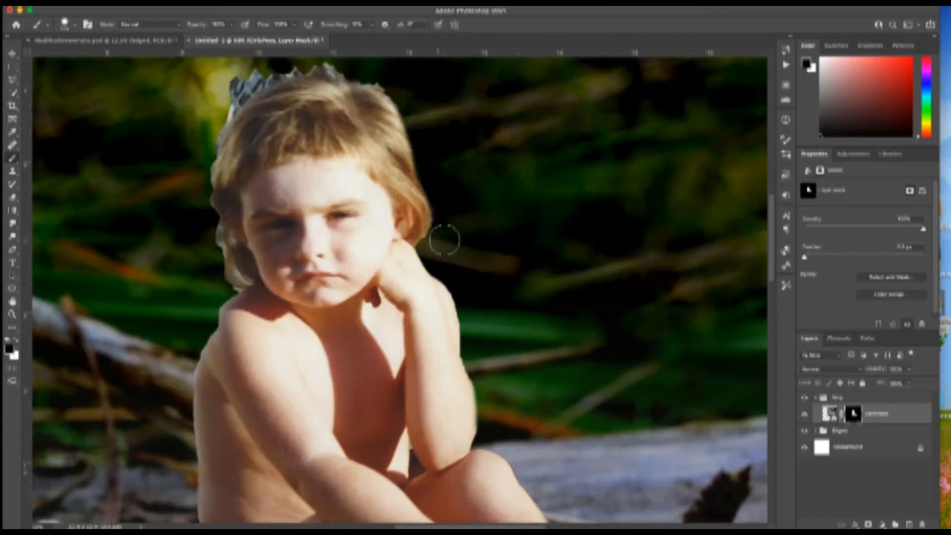
{"action": "scroll", "coordinate": [439, 241], "scroll_direction": "up", "scroll_amount": 2}
{"action": "mouse_move", "coordinate": [386, 115]}
{"action": "left_mouse_down"}
{"action": "mouse_move", "coordinate": [317, 106]}
{"action": "mouse_move", "coordinate": [232, 144]}
{"action": "mouse_move", "coordinate": [206, 282]}
{"action": "mouse_move", "coordinate": [168, 288]}
{"action": "left_mouse_up"}
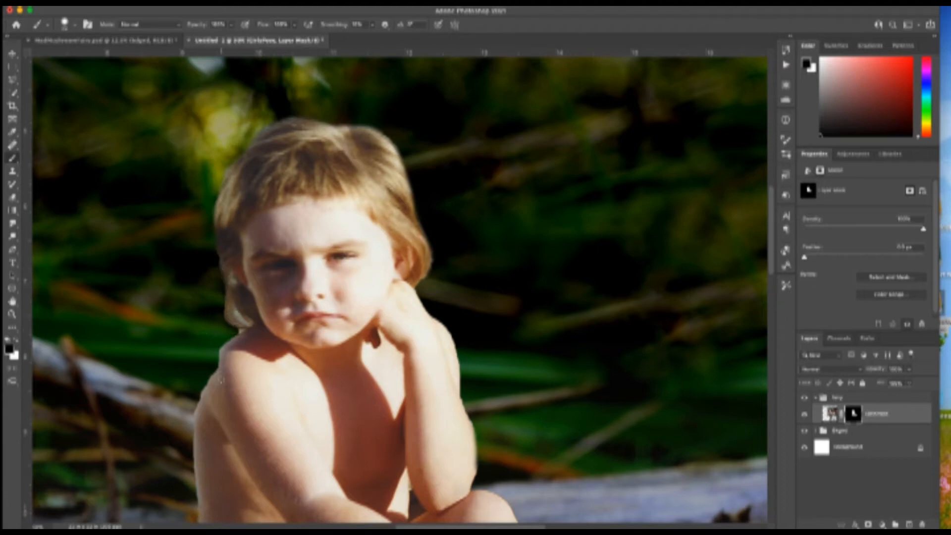
Refine the mask along the child's shoulder and the hair beside the neck, alternating between white and black paint
{"action": "key", "text": "x"}
{"action": "left_click_drag", "start_coordinate": [204, 405], "coordinate": [223, 359]}
{"action": "left_click", "coordinate": [238, 325]}
{"action": "key", "text": "x"}
{"action": "key", "text": "x"}
{"action": "key", "text": "x"}
{"action": "left_click", "coordinate": [243, 318]}
{"action": "key", "text": "x"}
{"action": "mouse_move", "coordinate": [245, 324]}
{"action": "left_mouse_down"}
{"action": "mouse_move", "coordinate": [237, 317]}
{"action": "mouse_move", "coordinate": [234, 324]}
{"action": "left_mouse_up"}
{"action": "left_click", "coordinate": [241, 321]}
{"action": "key", "text": "x"}
{"action": "key", "text": "x"}
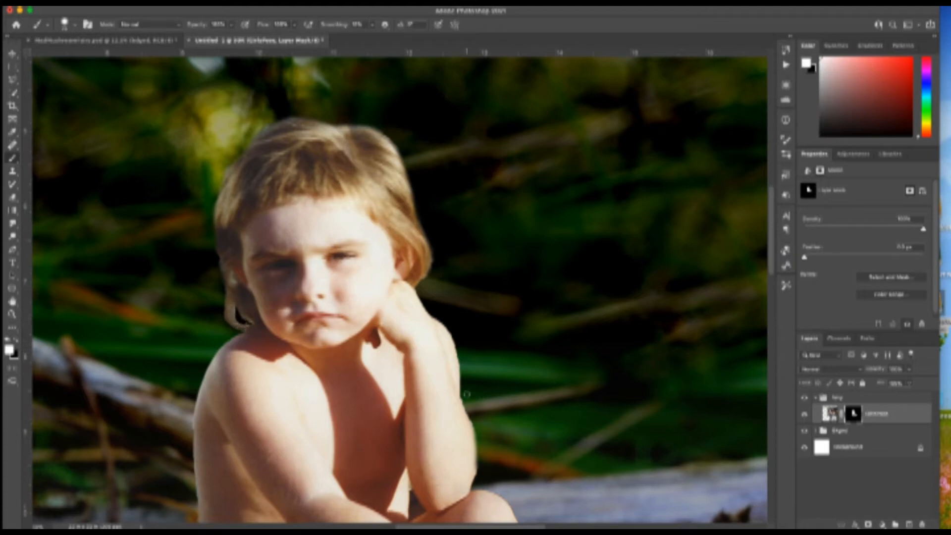
{"action": "key", "text": "x"}
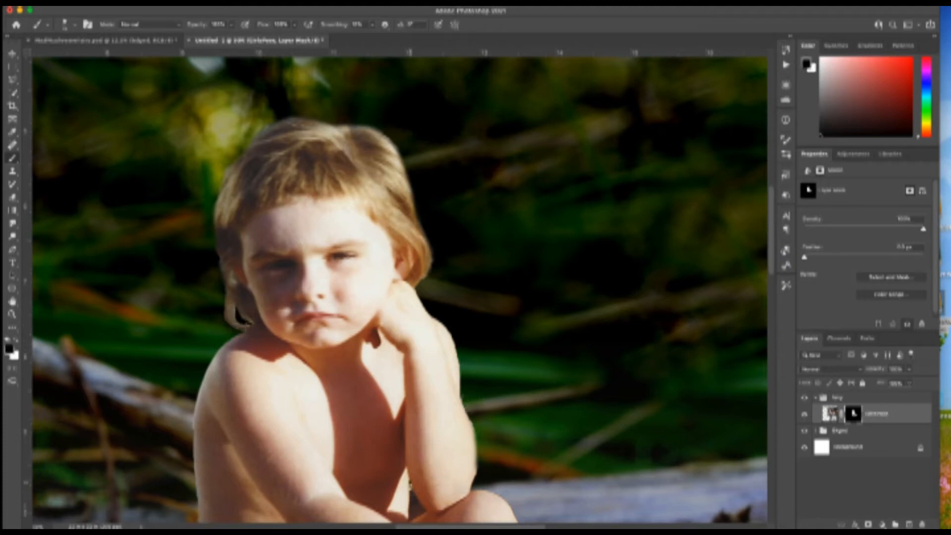
{"action": "key", "text": "x"}
Clean up the mask around the child's fingertips, hiding the remaining grass and restoring the finger edges
{"action": "scroll", "coordinate": [400, 290], "scroll_direction": "down", "scroll_amount": 10}
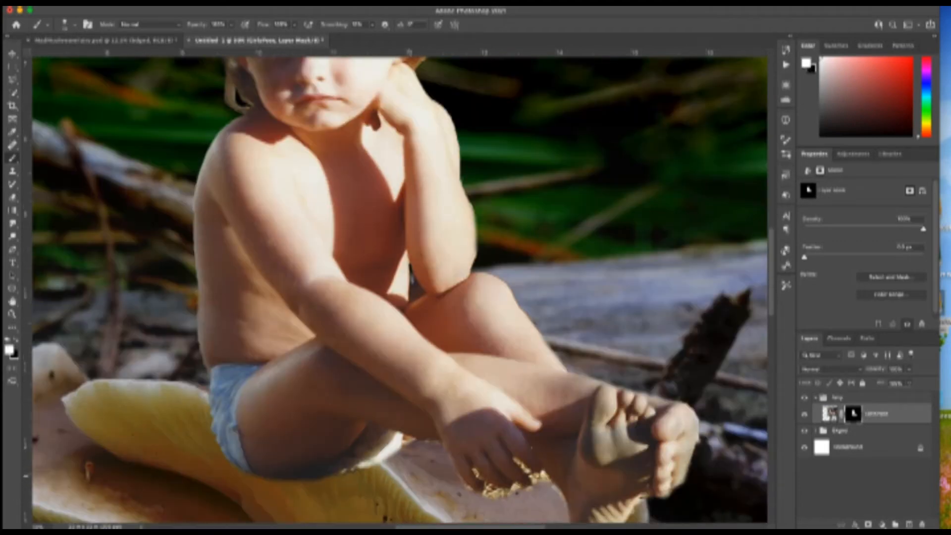
{"action": "key", "text": "x"}
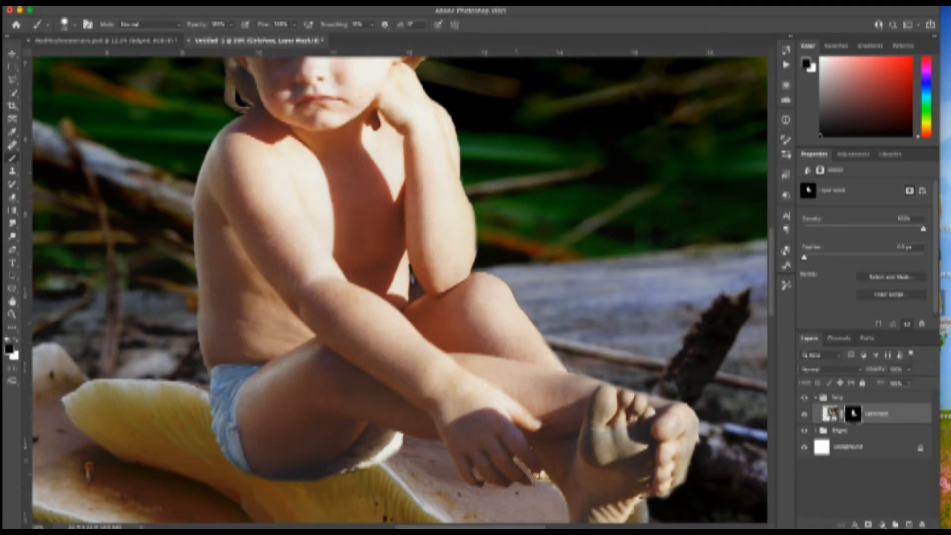
{"action": "key", "text": "x"}
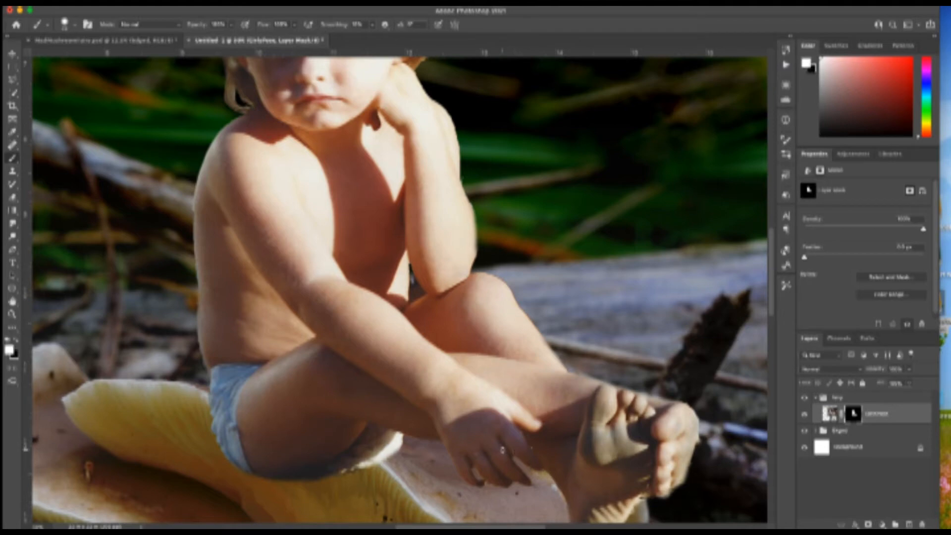
{"action": "key", "text": "x"}
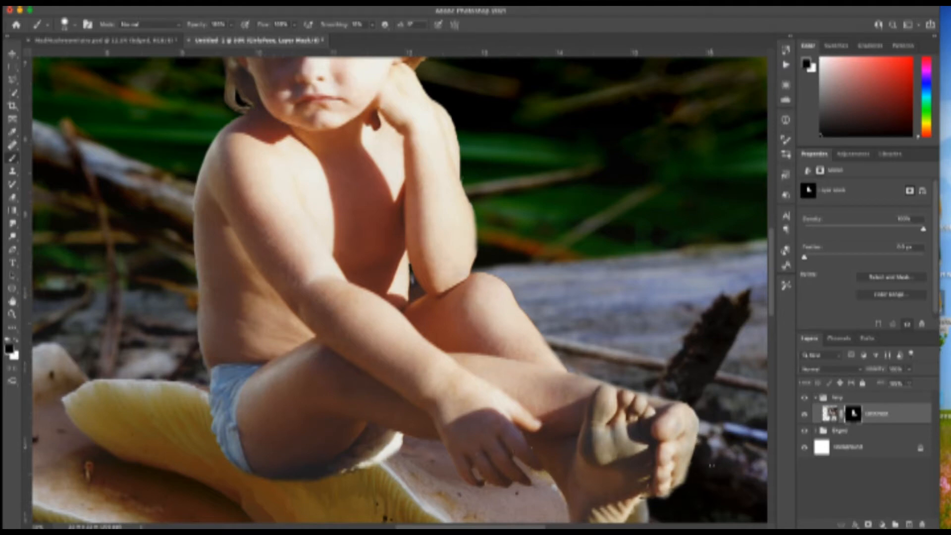
Add a new layer above the child photo and extend the cut-off heel on it with the Clone Stamp tool
{"action": "scroll", "coordinate": [711, 465], "scroll_direction": "down", "scroll_amount": 4}
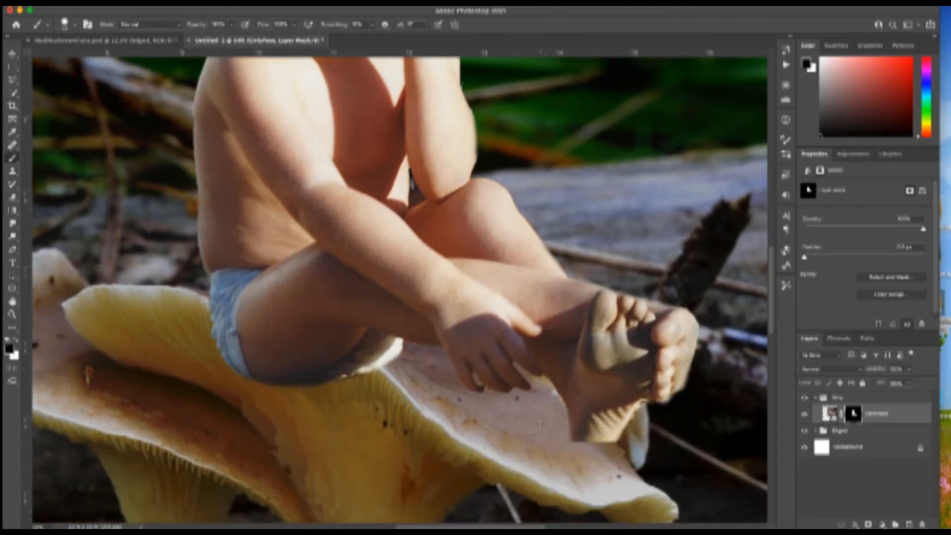
{"action": "left_click", "coordinate": [12, 170]}
{"action": "left_click_drag", "start_coordinate": [595, 357], "coordinate": [558, 379]}
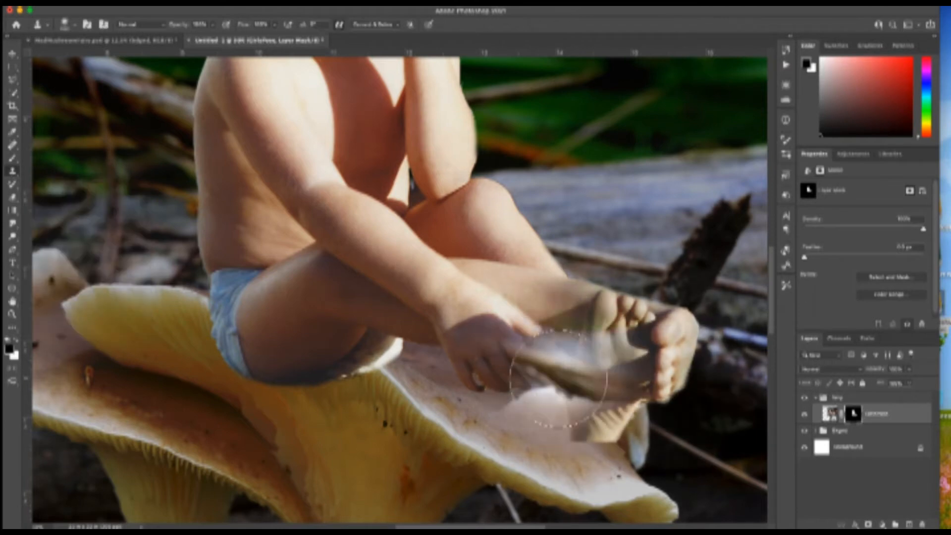
{"action": "key", "text": "super+z"}
{"action": "left_click", "coordinate": [909, 524]}
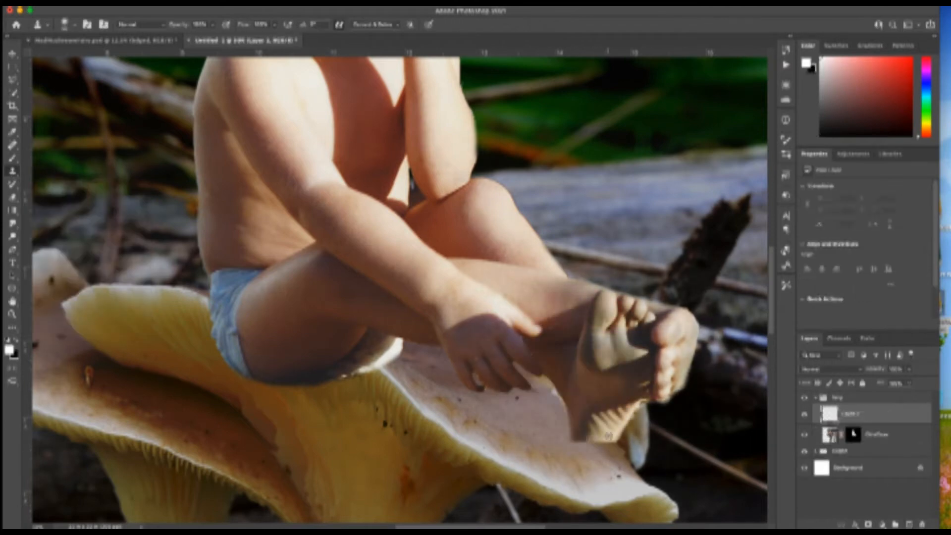
{"action": "mouse_move", "coordinate": [616, 436]}
{"action": "left_mouse_down"}
{"action": "mouse_move", "coordinate": [609, 448]}
{"action": "mouse_move", "coordinate": [581, 452]}
{"action": "left_mouse_up"}
{"action": "left_click", "coordinate": [596, 440]}
{"action": "left_click", "coordinate": [586, 455]}
Erase the excess cloned area around the heel and rename the heel retouch layer
{"action": "key", "text": "e"}
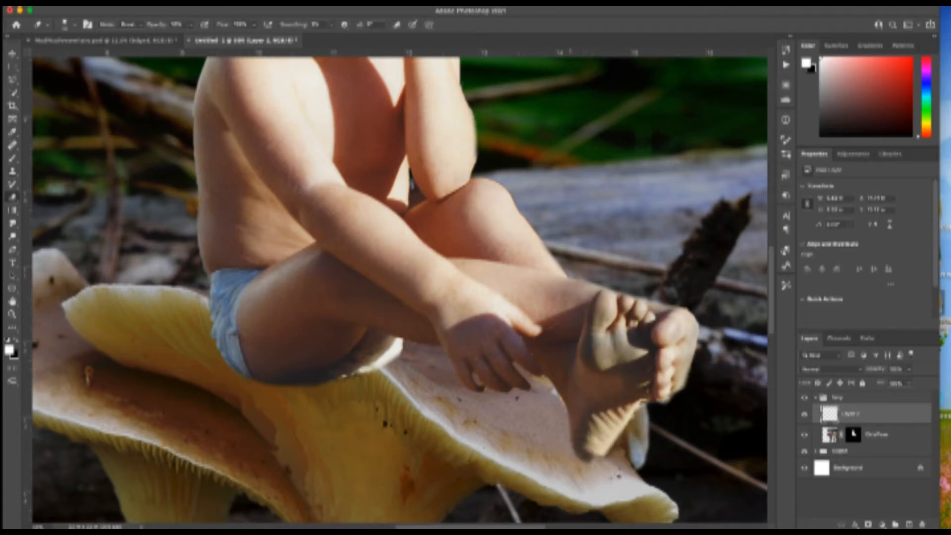
{"action": "left_click_drag", "start_coordinate": [574, 457], "coordinate": [614, 455]}
{"action": "double_click", "coordinate": [849, 414]}
{"action": "left_click", "coordinate": [912, 415]}
Paint black on the child photo's mask along the mushroom cap so the cap's raised edge overlaps the seated figure
{"action": "left_click", "coordinate": [853, 434]}
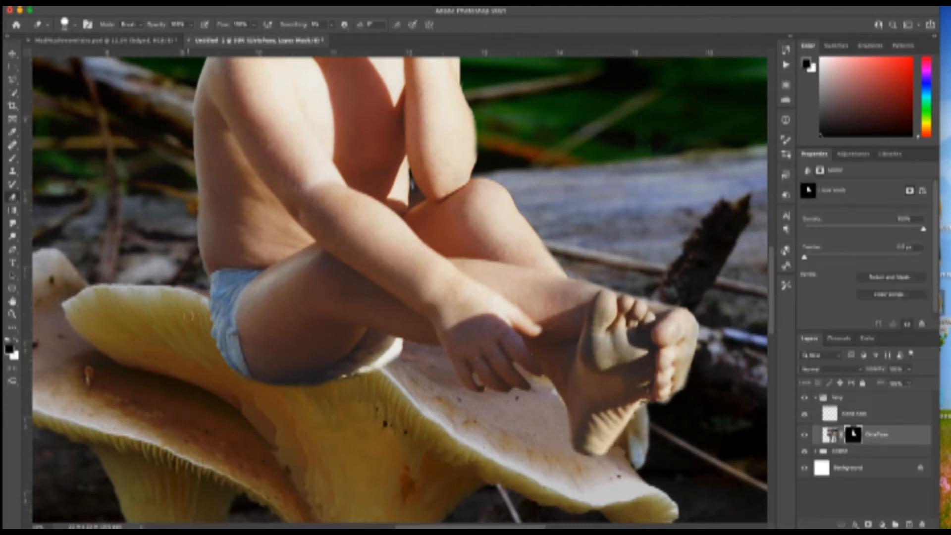
{"action": "key", "text": "b"}
{"action": "mouse_move", "coordinate": [213, 311]}
{"action": "left_mouse_down"}
{"action": "mouse_move", "coordinate": [345, 367]}
{"action": "mouse_move", "coordinate": [230, 354]}
{"action": "mouse_move", "coordinate": [232, 319]}
{"action": "mouse_move", "coordinate": [370, 365]}
{"action": "left_mouse_up"}
{"action": "mouse_move", "coordinate": [238, 332]}
{"action": "left_mouse_down"}
{"action": "mouse_move", "coordinate": [248, 370]}
{"action": "mouse_move", "coordinate": [334, 375]}
{"action": "mouse_move", "coordinate": [274, 385]}
{"action": "left_mouse_up"}
{"action": "scroll", "coordinate": [307, 398], "scroll_direction": "up", "scroll_amount": 3}
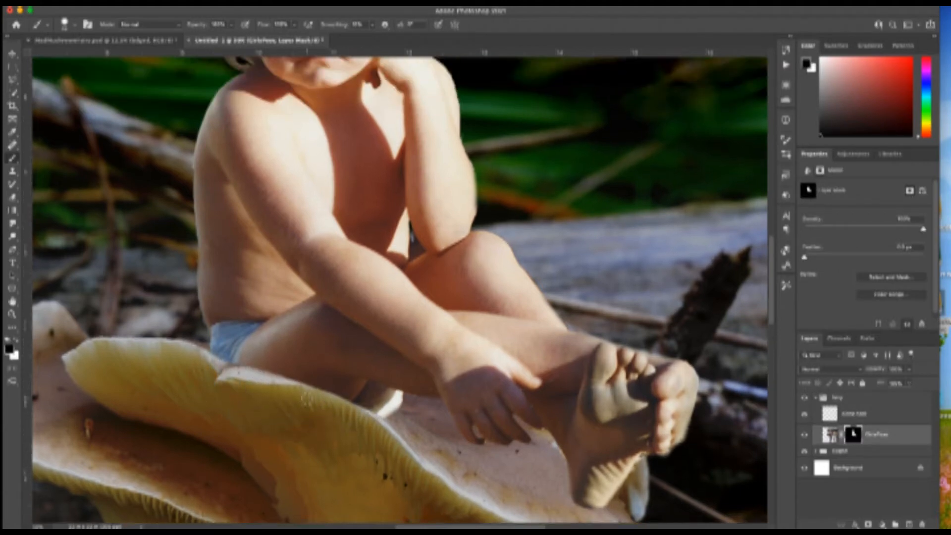
{"action": "scroll", "coordinate": [306, 397], "scroll_direction": "up", "scroll_amount": 8}
{"action": "scroll", "coordinate": [305, 397], "scroll_direction": "down", "scroll_amount": 8}
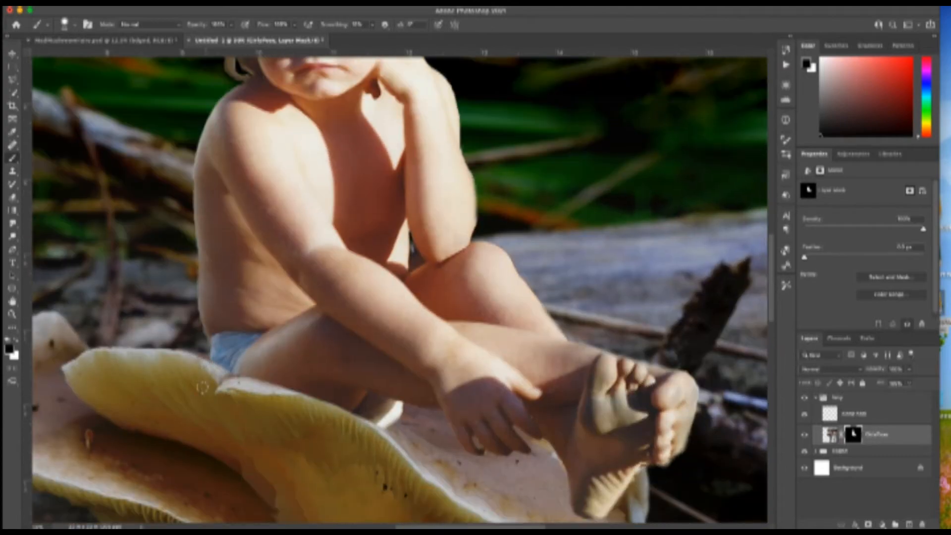
{"action": "scroll", "coordinate": [202, 387], "scroll_direction": "down", "scroll_amount": 5}
Start placing an embedded image above the heel layer and browse through Illustrations and Digital Art to the Reference folder
{"action": "scroll", "coordinate": [278, 415], "scroll_direction": "up", "scroll_amount": 15}
{"action": "left_click", "coordinate": [896, 415]}
{"action": "left_click", "coordinate": [81, 4]}
{"action": "left_click", "coordinate": [99, 210]}
{"action": "left_click", "coordinate": [483, 28]}
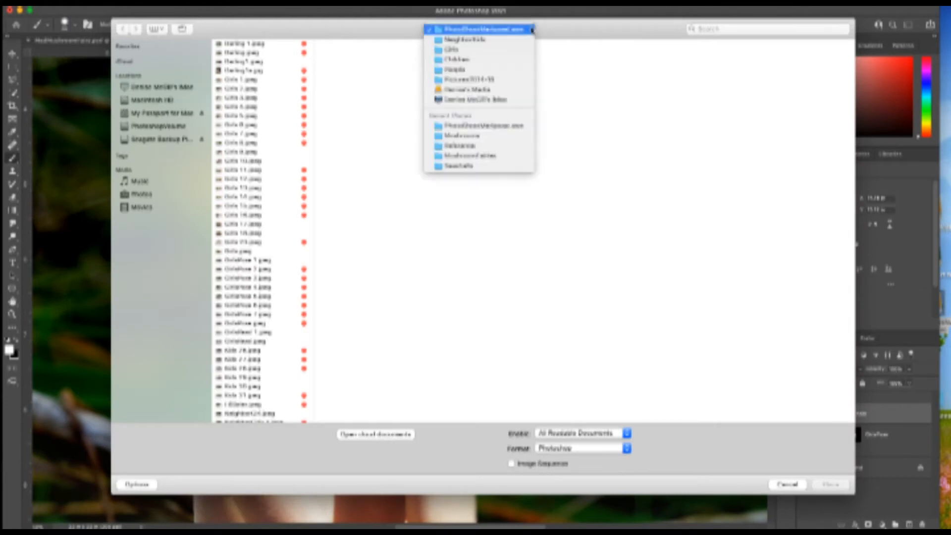
{"action": "left_click", "coordinate": [476, 68]}
{"action": "left_click", "coordinate": [258, 79]}
{"action": "left_click", "coordinate": [381, 71]}
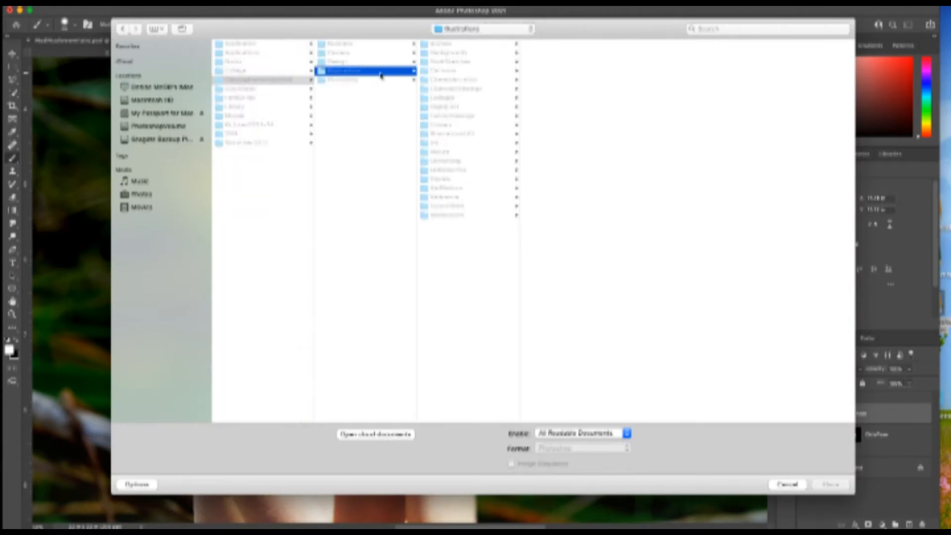
{"action": "left_click", "coordinate": [453, 106]}
{"action": "left_click", "coordinate": [561, 98]}
{"action": "left_click", "coordinate": [658, 89]}
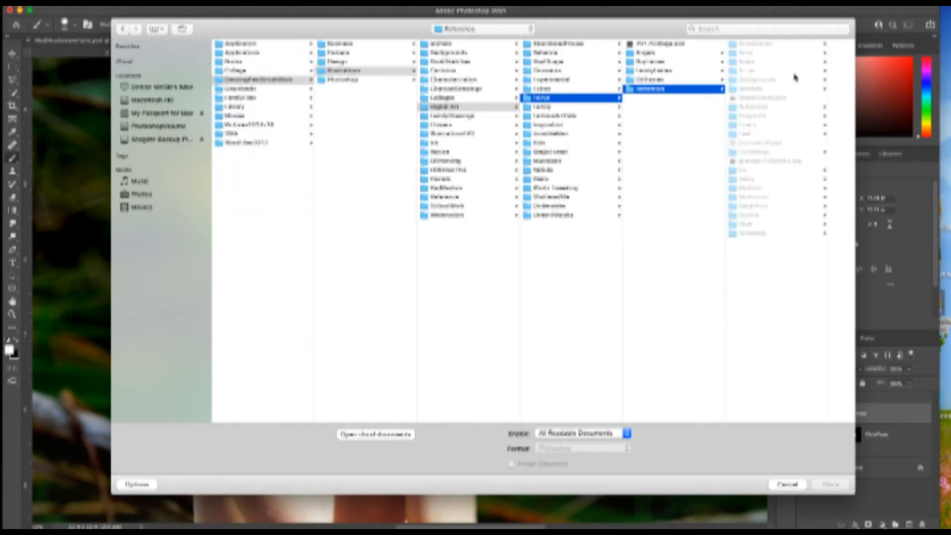
Compare the wreath files in the Accessories folder and place Wreath1.psd
{"action": "left_click", "coordinate": [768, 45]}
{"action": "left_click", "coordinate": [762, 296]}
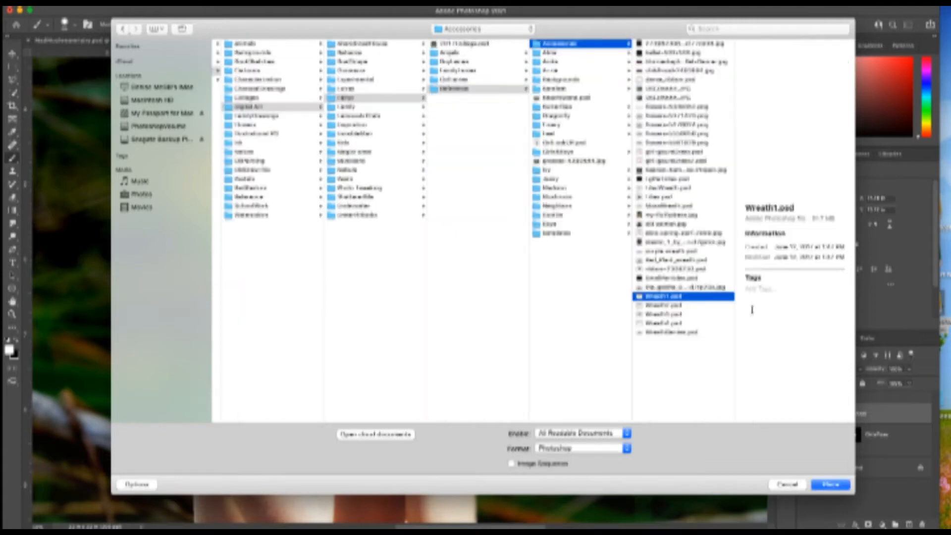
{"action": "left_click", "coordinate": [660, 314]}
{"action": "left_click", "coordinate": [659, 333]}
{"action": "left_click", "coordinate": [659, 298]}
{"action": "left_click", "coordinate": [830, 485]}
Scale down the flower wreath and position it on top of the child's head
{"action": "key", "text": "super+minus"}
{"action": "key", "text": "super+minus"}
{"action": "left_click_drag", "start_coordinate": [606, 131], "coordinate": [339, 337]}
{"action": "left_click_drag", "start_coordinate": [267, 381], "coordinate": [365, 260]}
{"action": "key", "text": "Return"}
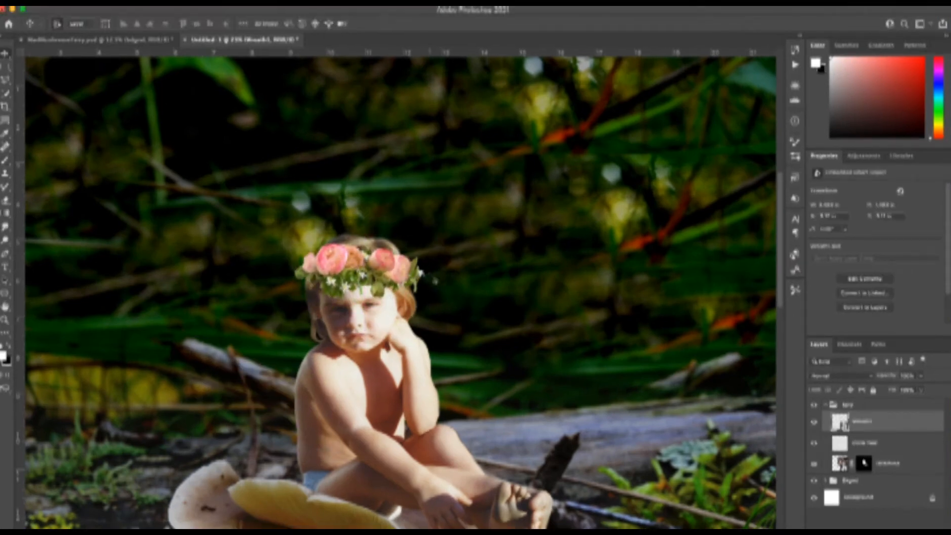
Rotate the wreath slightly with Free Transform to match the tilt of the head
{"action": "key", "text": "super+t"}
{"action": "left_click_drag", "start_coordinate": [442, 278], "coordinate": [430, 302]}
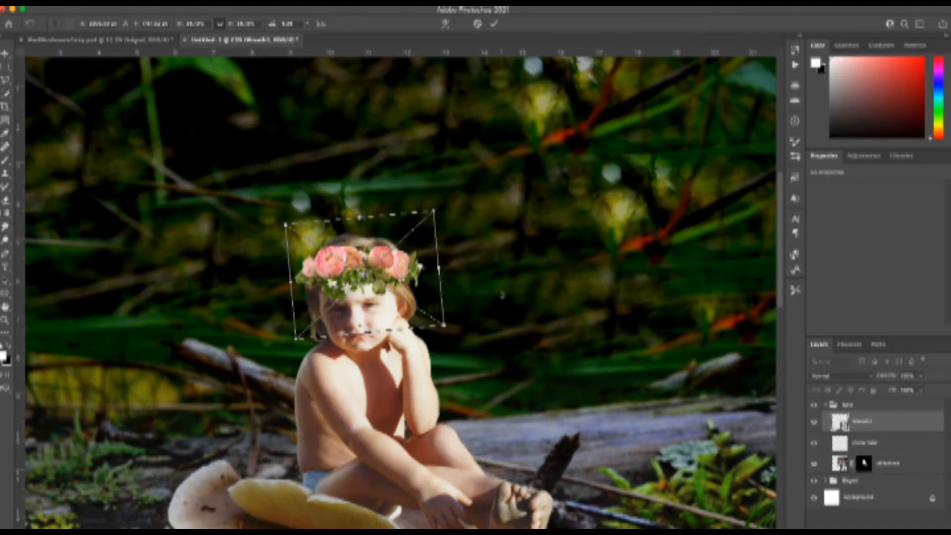
{"action": "left_click", "coordinate": [494, 24]}
Create a new layer directly below the wreath and name it "shadow wreath"
{"action": "left_click", "coordinate": [900, 442]}
{"action": "left_click", "coordinate": [915, 531]}
{"action": "double_click", "coordinate": [864, 442]}
{"action": "type", "text": "shadow wreath"}
{"action": "key", "text": "Return"}
Set up the Brush tool with black as the foreground color, adjusting its size and opacity
{"action": "left_click", "coordinate": [11, 345]}
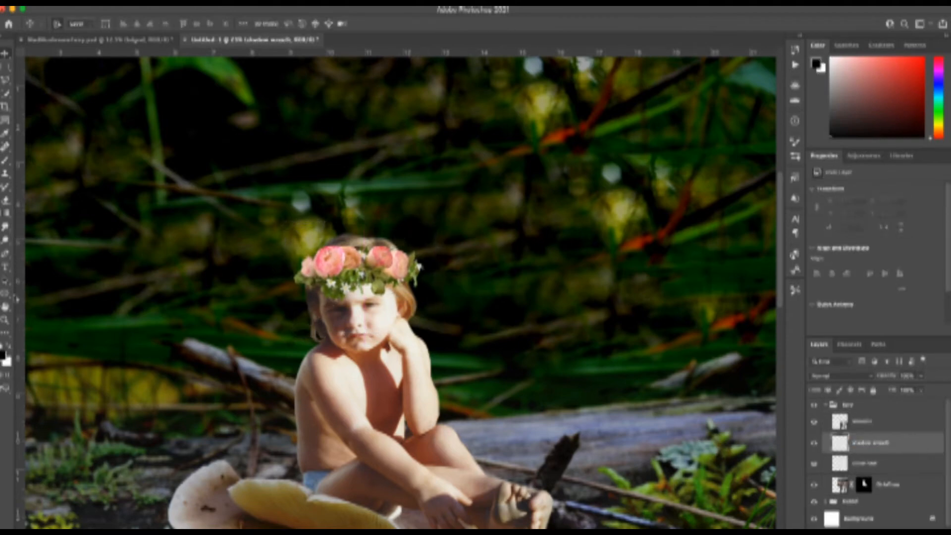
{"action": "left_click", "coordinate": [5, 161]}
{"action": "left_click", "coordinate": [66, 24]}
{"action": "left_click_drag", "start_coordinate": [67, 56], "coordinate": [75, 56]}
{"action": "left_click", "coordinate": [202, 39]}
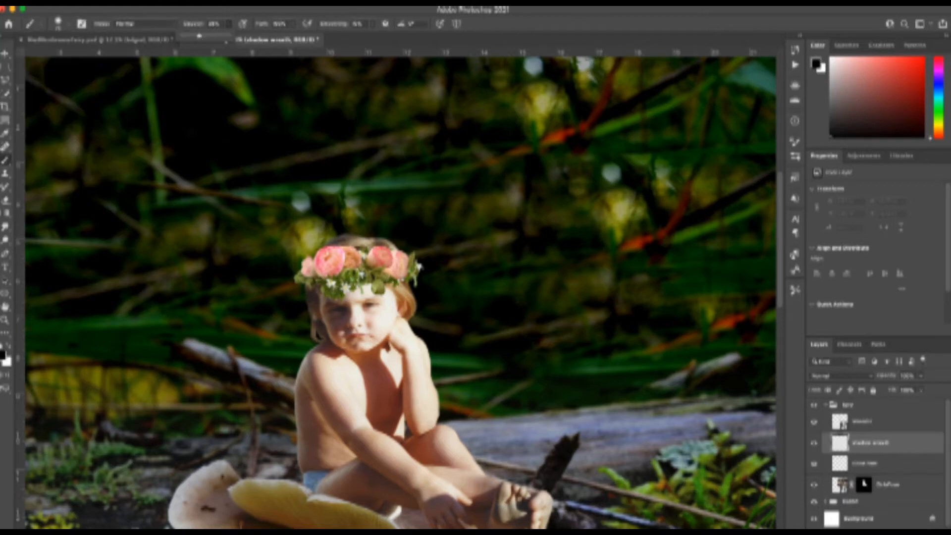
Try painting a black shadow on the forehead along the wreath's lower edge, and undo the strokes
{"action": "left_click_drag", "start_coordinate": [319, 293], "coordinate": [368, 285]}
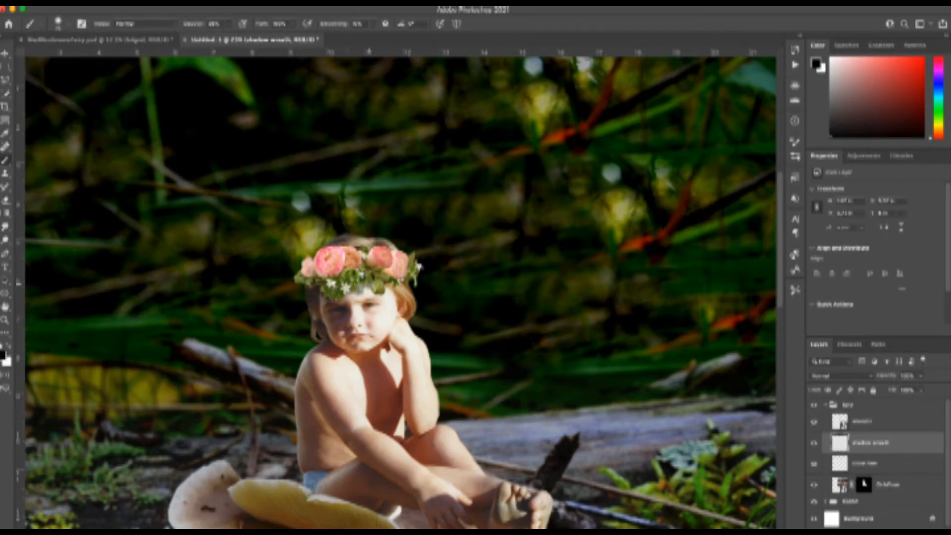
{"action": "key", "text": "ctrl+z"}
{"action": "left_click", "coordinate": [97, 3]}
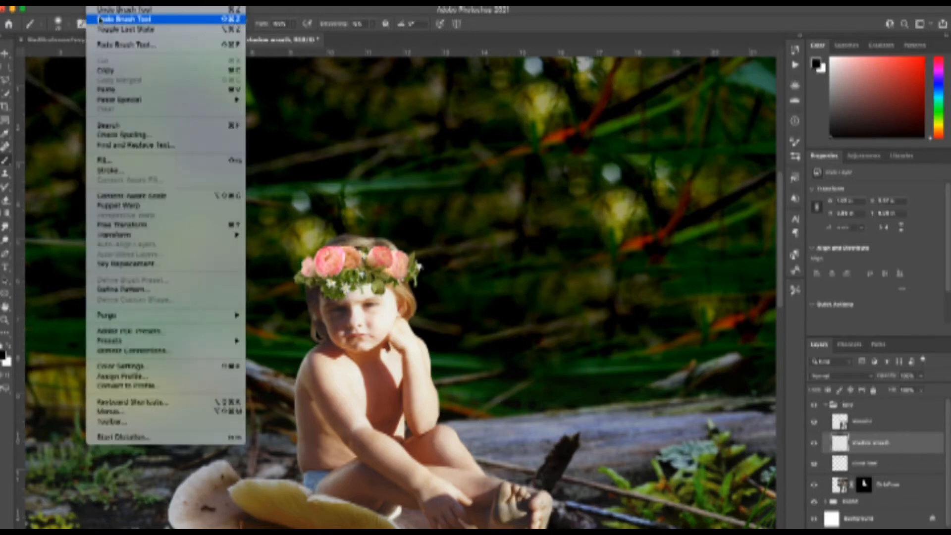
{"action": "left_click", "coordinate": [108, 10]}
{"action": "left_click", "coordinate": [106, 3]}
{"action": "left_click", "coordinate": [106, 10]}
Paint the wreath's shadow over the forehead in a very dark tone, and pick a reddish brown as foreground color
{"action": "left_click", "coordinate": [855, 121]}
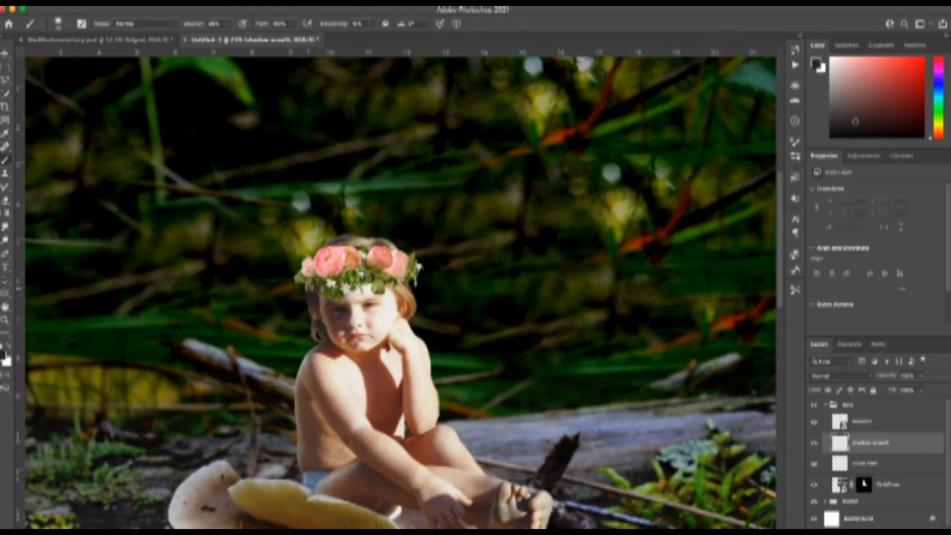
{"action": "left_click_drag", "start_coordinate": [375, 283], "coordinate": [397, 280]}
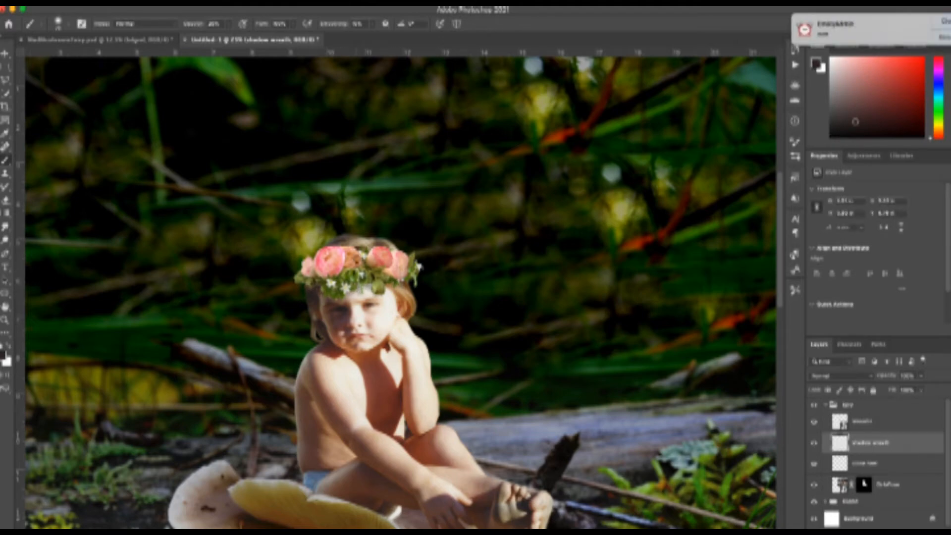
{"action": "left_click", "coordinate": [883, 97]}
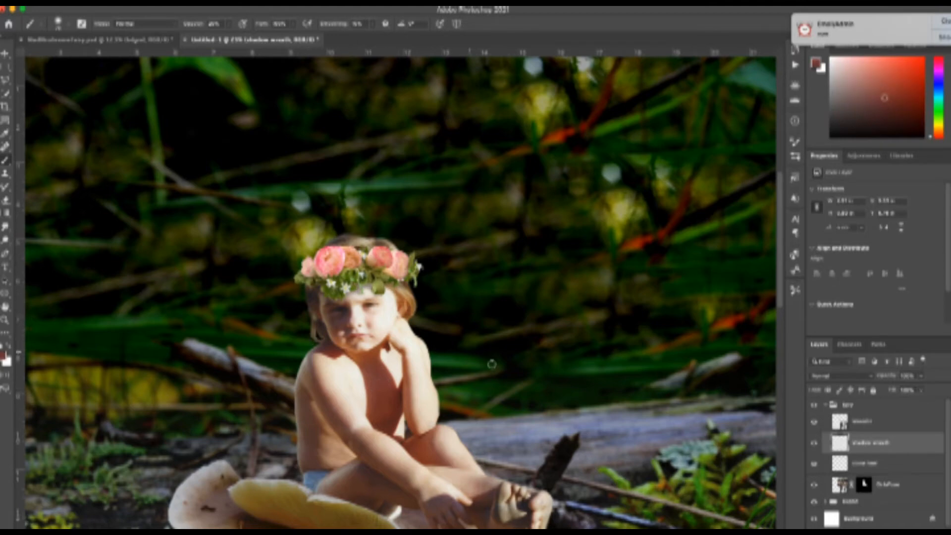
Create a new layer and move it directly below the masked child layer
{"action": "left_click", "coordinate": [888, 485]}
{"action": "left_click", "coordinate": [917, 532]}
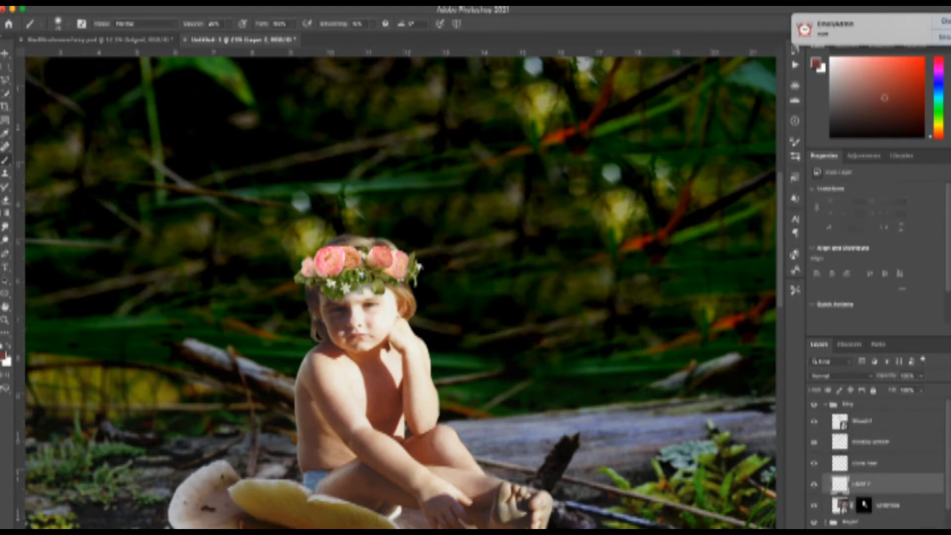
{"action": "left_click_drag", "start_coordinate": [894, 484], "coordinate": [911, 517]}
Start placing an embedded file and go to the Butterflies folder inside the Reference folder
{"action": "left_click", "coordinate": [74, 3]}
{"action": "mouse_move", "coordinate": [83, 48]}
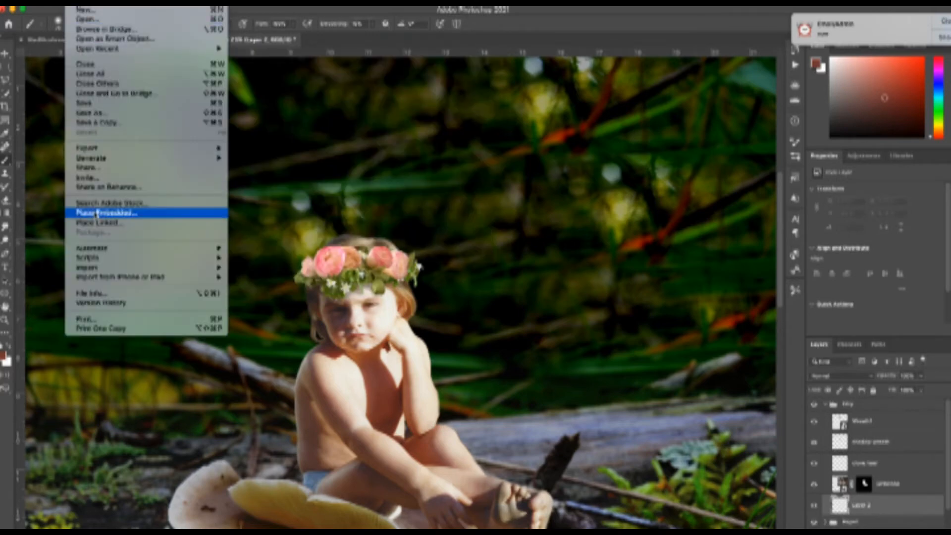
{"action": "left_click", "coordinate": [97, 213]}
{"action": "left_click", "coordinate": [461, 29]}
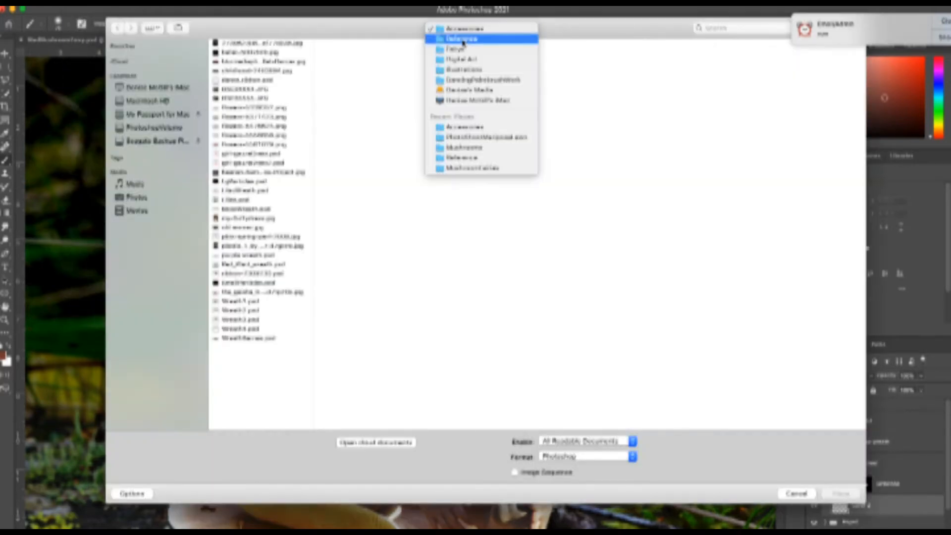
{"action": "left_click", "coordinate": [463, 38]}
{"action": "left_click", "coordinate": [770, 108]}
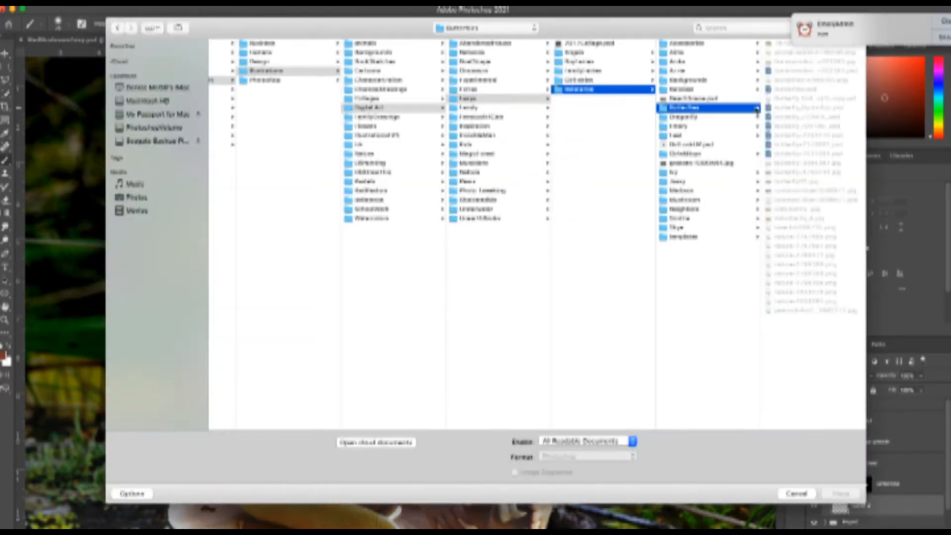
Preview the butterfly files and place the one with the pale, black-veined wing
{"action": "left_click", "coordinate": [773, 89]}
{"action": "key", "text": "Down"}
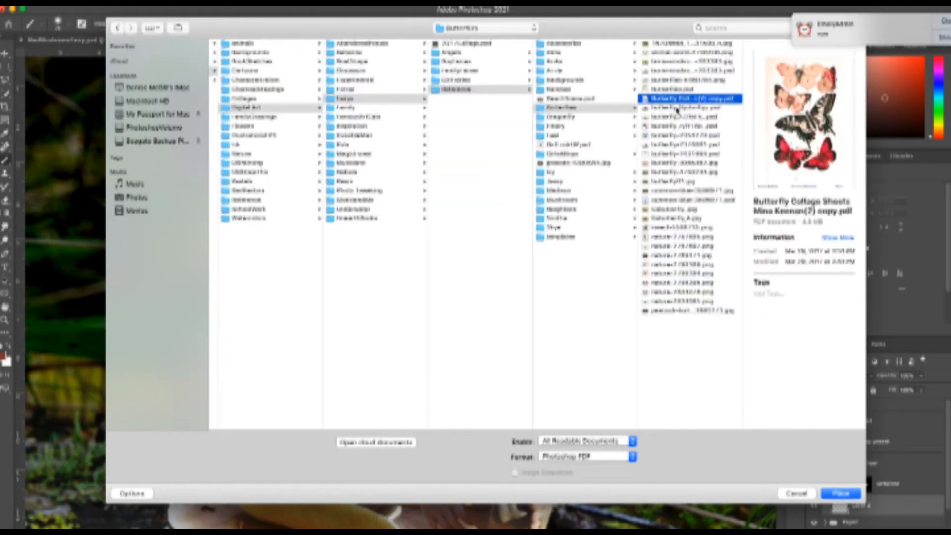
{"action": "key", "text": "Down"}
{"action": "key", "text": "Down"}
{"action": "key", "text": "Down"}
{"action": "key", "text": "Down"}
{"action": "key", "text": "Down"}
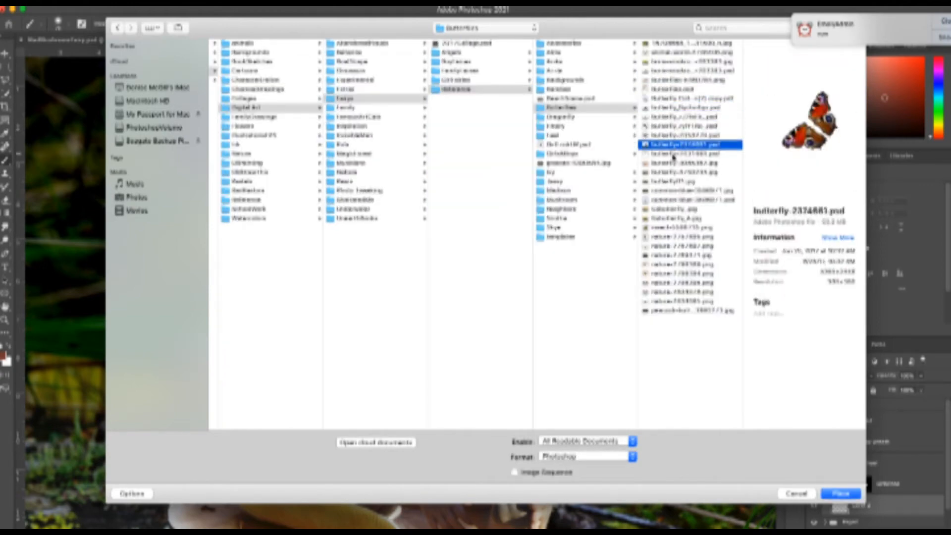
{"action": "double_click", "coordinate": [675, 154]}
Scale down and rotate the butterfly wing, placing it behind the child's shoulder on the raised-arm side
{"action": "left_click_drag", "start_coordinate": [642, 122], "coordinate": [696, 306]}
{"action": "left_click_drag", "start_coordinate": [445, 232], "coordinate": [470, 317]}
{"action": "left_click_drag", "start_coordinate": [742, 329], "coordinate": [746, 291]}
{"action": "left_click", "coordinate": [493, 24]}
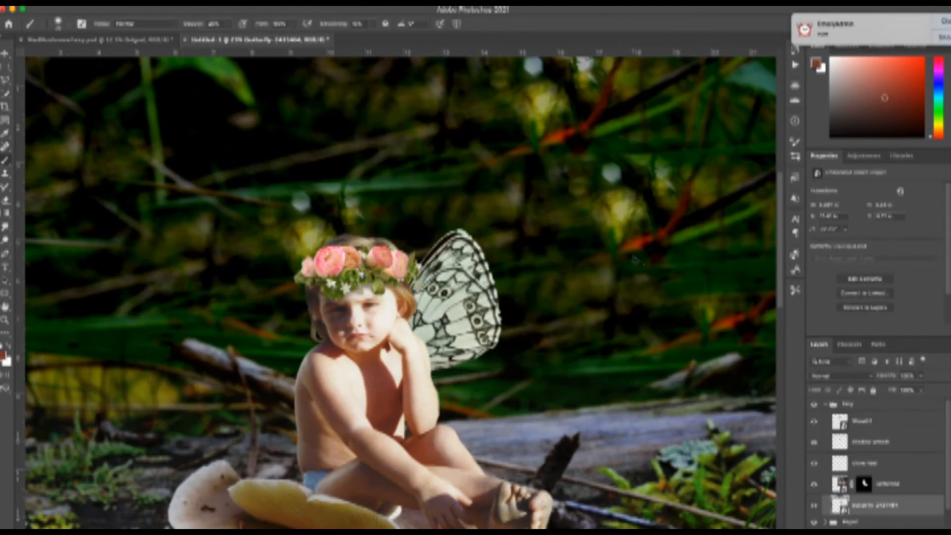
Duplicate the wing layer, flip the copy horizontally, and move it to the child's other side
{"action": "key", "text": "super+j"}
{"action": "left_click", "coordinate": [90, 4]}
{"action": "mouse_move", "coordinate": [149, 235]}
{"action": "left_click", "coordinate": [283, 426]}
{"action": "key", "text": "v"}
{"action": "left_click_drag", "start_coordinate": [435, 329], "coordinate": [233, 353]}
Rotate and reposition the flipped wing with Free Transform so it attaches behind the child's left-side shoulder in the image
{"action": "key", "text": "super+t"}
{"action": "left_click_drag", "start_coordinate": [329, 100], "coordinate": [316, 99]}
{"action": "mouse_move", "coordinate": [272, 358]}
{"action": "left_mouse_down"}
{"action": "mouse_move", "coordinate": [283, 364]}
{"action": "mouse_move", "coordinate": [288, 355]}
{"action": "left_mouse_up"}
{"action": "left_click_drag", "start_coordinate": [342, 94], "coordinate": [316, 92]}
{"action": "left_click_drag", "start_coordinate": [260, 322], "coordinate": [261, 328]}
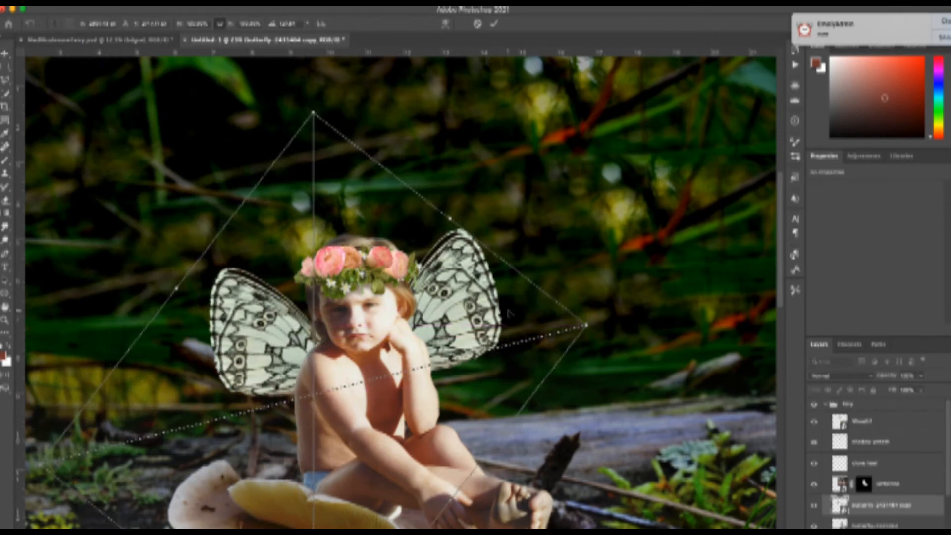
{"action": "left_click", "coordinate": [497, 24]}
Move the original wing slightly down and closer to the child's shoulder
{"action": "scroll", "coordinate": [874, 478], "scroll_direction": "down", "scroll_amount": 3}
{"action": "left_click", "coordinate": [875, 492]}
{"action": "left_click_drag", "start_coordinate": [452, 326], "coordinate": [439, 342]}
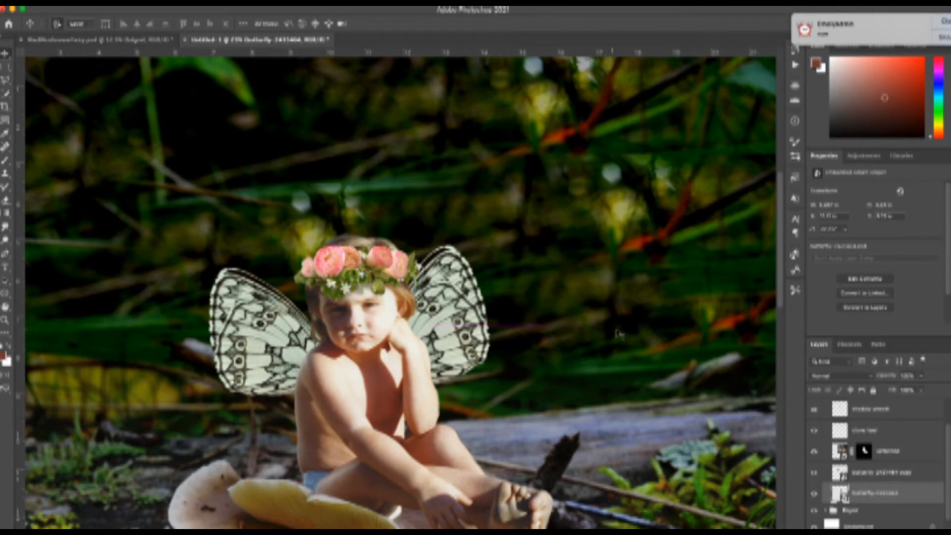
Rasterize the original wing's smart object layer
{"action": "left_click", "coordinate": [151, 2]}
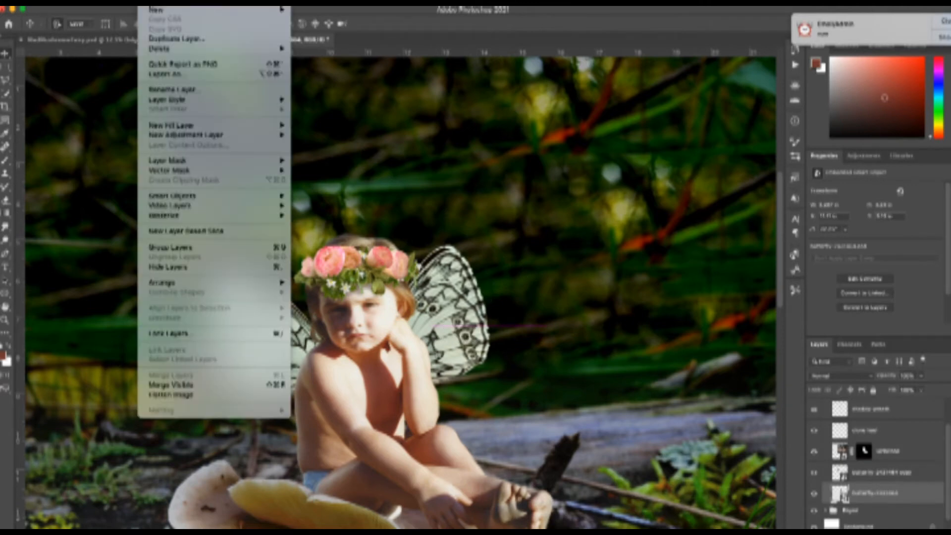
{"action": "mouse_move", "coordinate": [178, 198]}
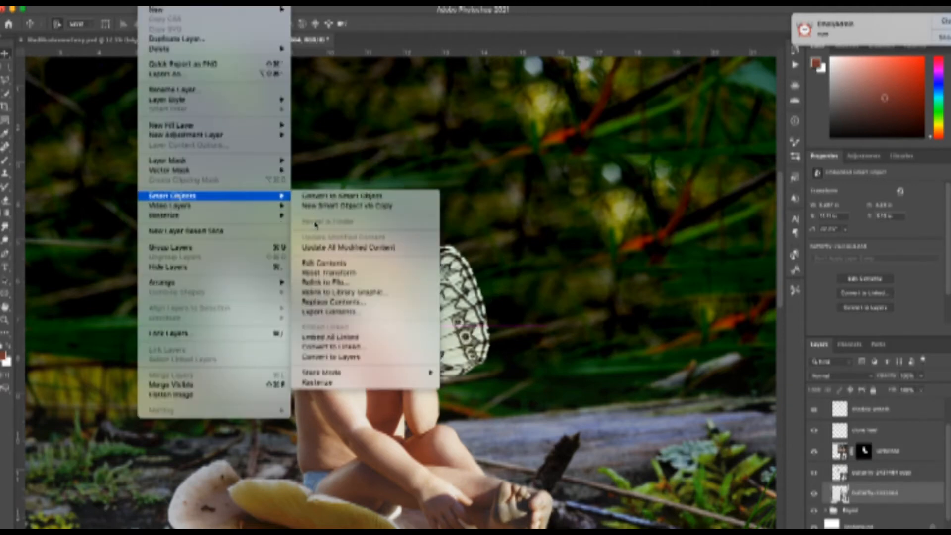
{"action": "mouse_move", "coordinate": [267, 215]}
{"action": "left_click", "coordinate": [324, 256]}
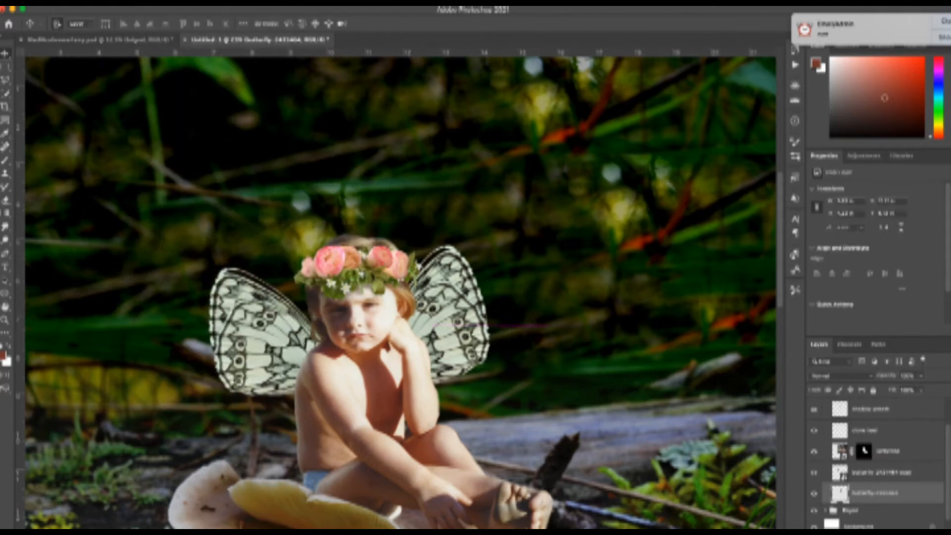
Liquify the original wing with a slightly larger brush, pushing its tip up and inward and its outer edge in
{"action": "left_click", "coordinate": [230, 2]}
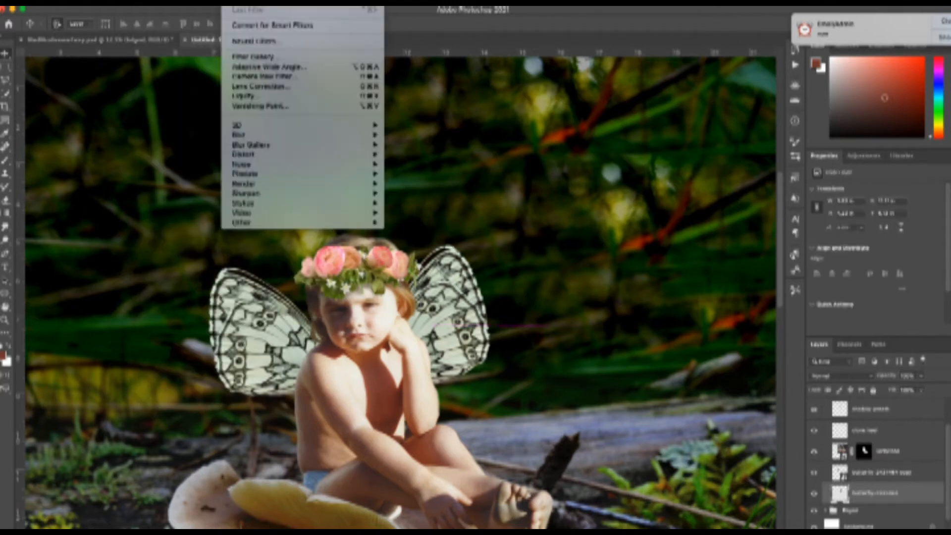
{"action": "left_click", "coordinate": [245, 96]}
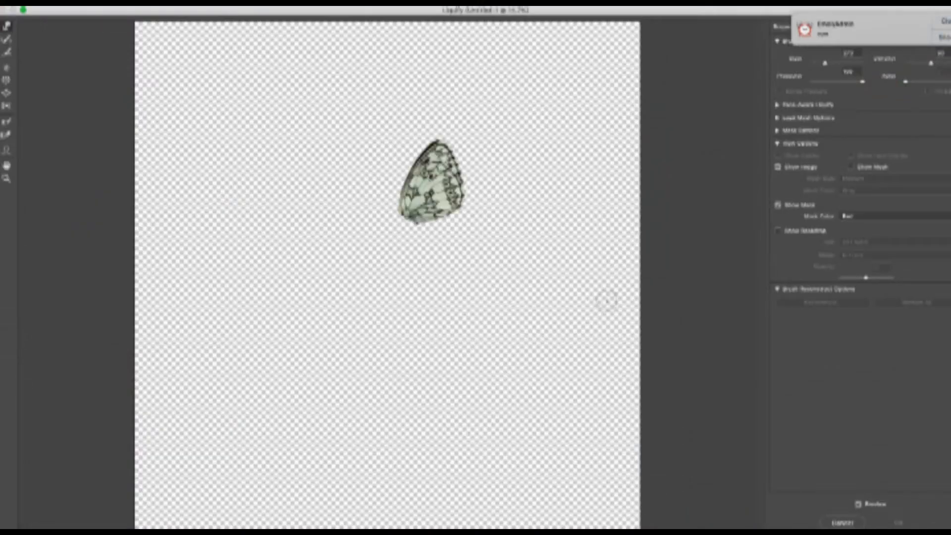
{"action": "left_click_drag", "start_coordinate": [824, 62], "coordinate": [830, 64]}
{"action": "mouse_move", "coordinate": [447, 156]}
{"action": "left_mouse_down"}
{"action": "mouse_move", "coordinate": [415, 172]}
{"action": "mouse_move", "coordinate": [418, 159]}
{"action": "mouse_move", "coordinate": [411, 186]}
{"action": "mouse_move", "coordinate": [465, 189]}
{"action": "mouse_move", "coordinate": [455, 209]}
{"action": "mouse_move", "coordinate": [423, 135]}
{"action": "mouse_move", "coordinate": [408, 167]}
{"action": "mouse_move", "coordinate": [435, 138]}
{"action": "mouse_move", "coordinate": [400, 158]}
{"action": "left_mouse_up"}
{"action": "mouse_move", "coordinate": [467, 161]}
{"action": "left_mouse_down"}
{"action": "mouse_move", "coordinate": [454, 170]}
{"action": "mouse_move", "coordinate": [458, 218]}
{"action": "left_mouse_up"}
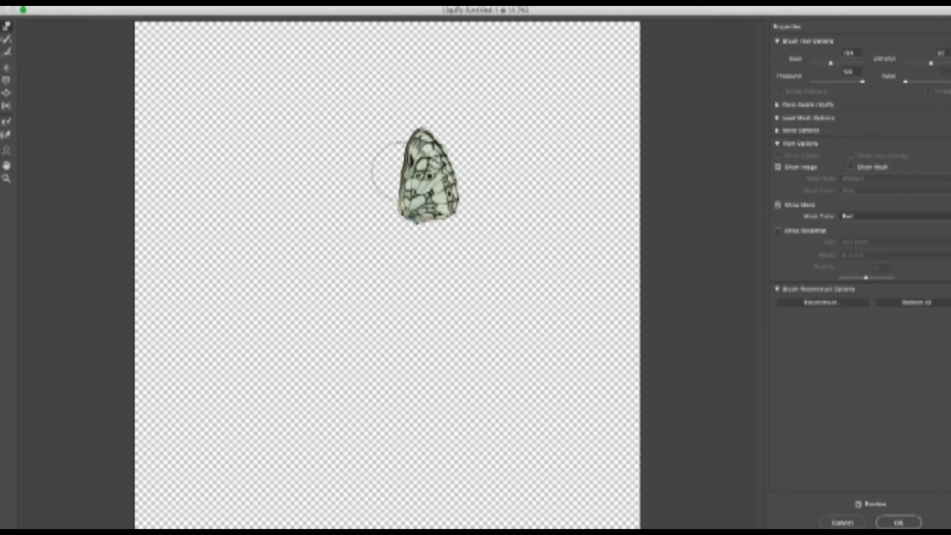
{"action": "left_click", "coordinate": [899, 522]}
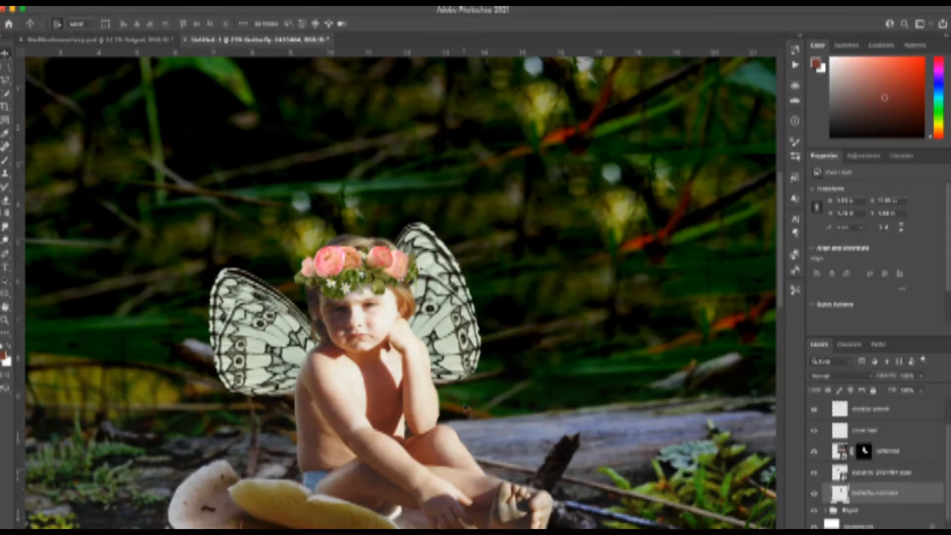
Skew the flipped wing copy upward along its edge, and move it slightly down and outward from the shoulder
{"action": "left_click", "coordinate": [873, 475]}
{"action": "left_click", "coordinate": [94, 2]}
{"action": "mouse_move", "coordinate": [122, 234]}
{"action": "left_click", "coordinate": [265, 270]}
{"action": "left_click_drag", "start_coordinate": [312, 112], "coordinate": [337, 80]}
{"action": "left_click", "coordinate": [493, 25]}
{"action": "scroll", "coordinate": [544, 307], "scroll_direction": "down", "scroll_amount": 4}
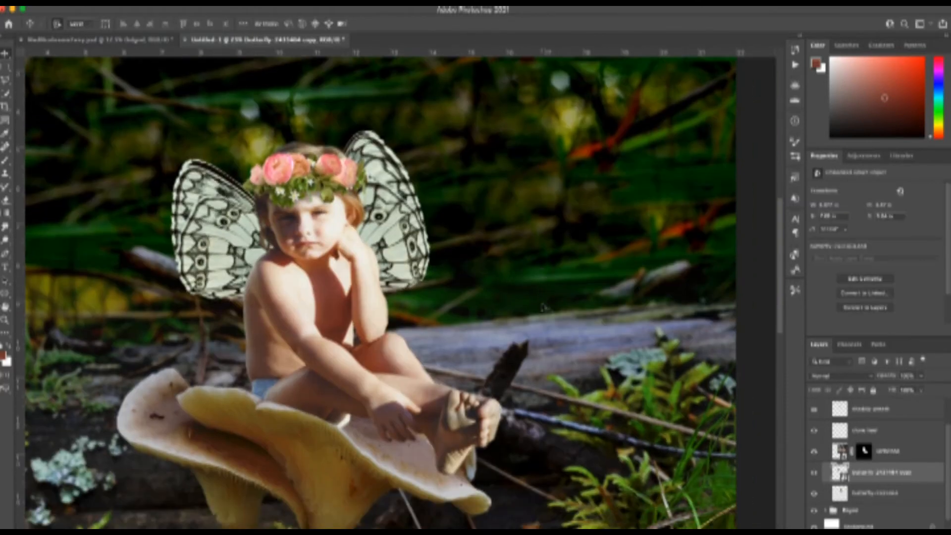
{"action": "left_click_drag", "start_coordinate": [231, 266], "coordinate": [224, 281]}
Delete the liquified original wing layer
{"action": "left_click_drag", "start_coordinate": [387, 249], "coordinate": [382, 260]}
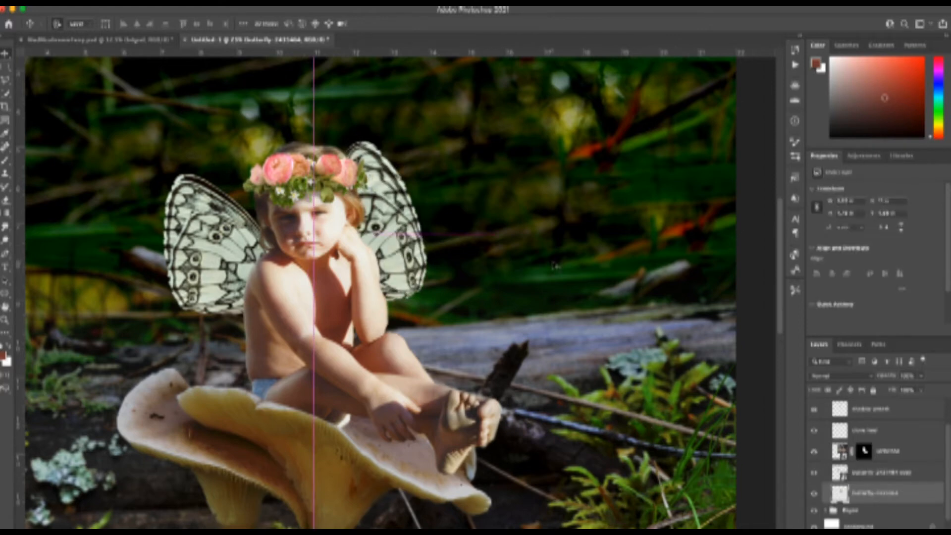
{"action": "key", "text": "Delete"}
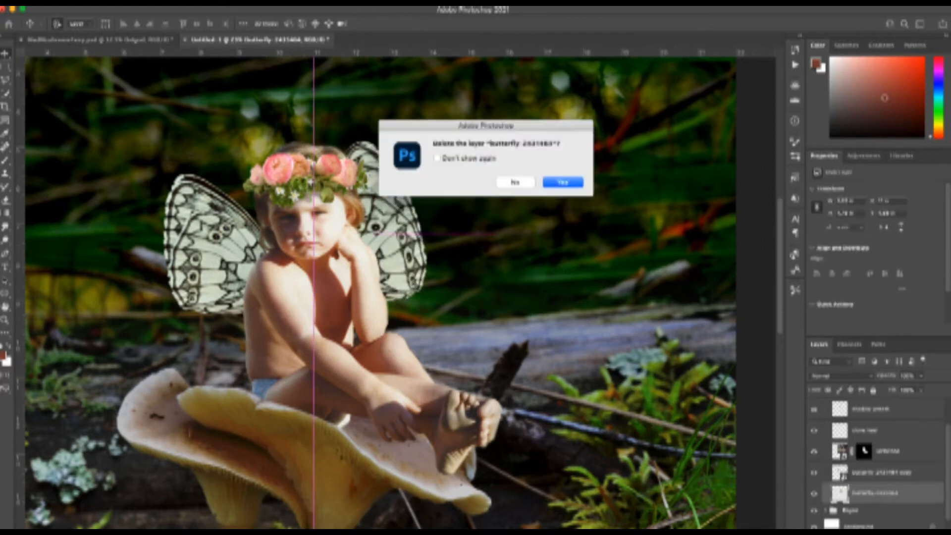
{"action": "left_click", "coordinate": [563, 182]}
Duplicate the remaining wing, flip the copy horizontally, and place it behind the raised-arm shoulder
{"action": "left_click", "coordinate": [148, 2]}
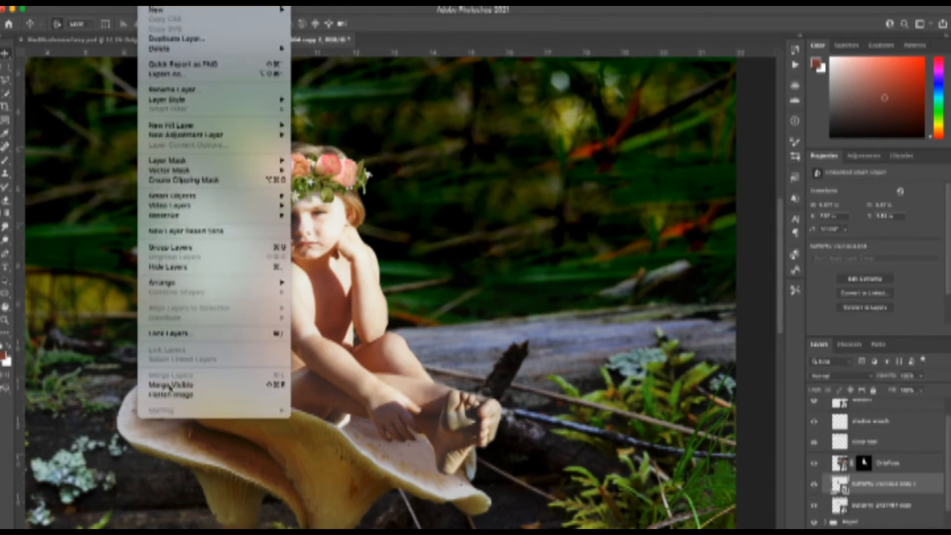
{"action": "mouse_move", "coordinate": [97, 3]}
{"action": "mouse_move", "coordinate": [154, 236]}
{"action": "left_click", "coordinate": [300, 427]}
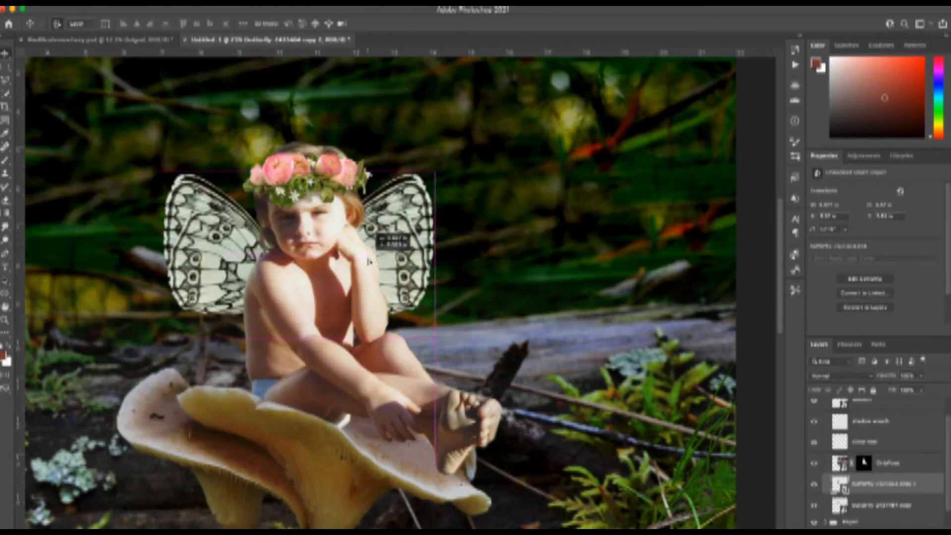
Transform the new wing copy to make it narrower, tilt it, and position it behind the raised arm
{"action": "key", "text": "ctrl+t"}
{"action": "right_click", "coordinate": [448, 298]}
{"action": "left_click", "coordinate": [467, 342]}
{"action": "left_click_drag", "start_coordinate": [642, 315], "coordinate": [506, 288]}
{"action": "left_click_drag", "start_coordinate": [408, 253], "coordinate": [421, 289]}
{"action": "left_click_drag", "start_coordinate": [558, 272], "coordinate": [540, 260]}
{"action": "left_click_drag", "start_coordinate": [432, 247], "coordinate": [441, 253]}
{"action": "left_click", "coordinate": [495, 23]}
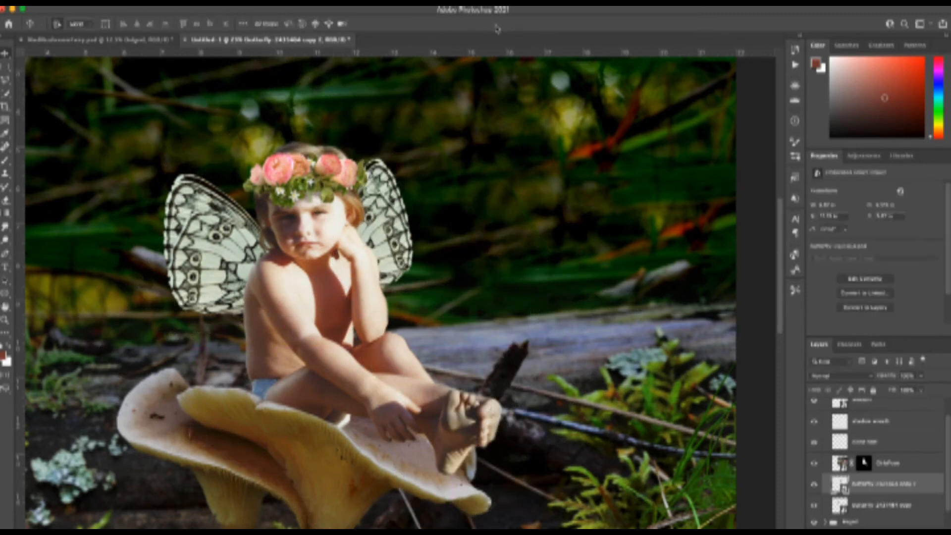
{"action": "scroll", "coordinate": [647, 445], "scroll_direction": "down", "scroll_amount": 4}
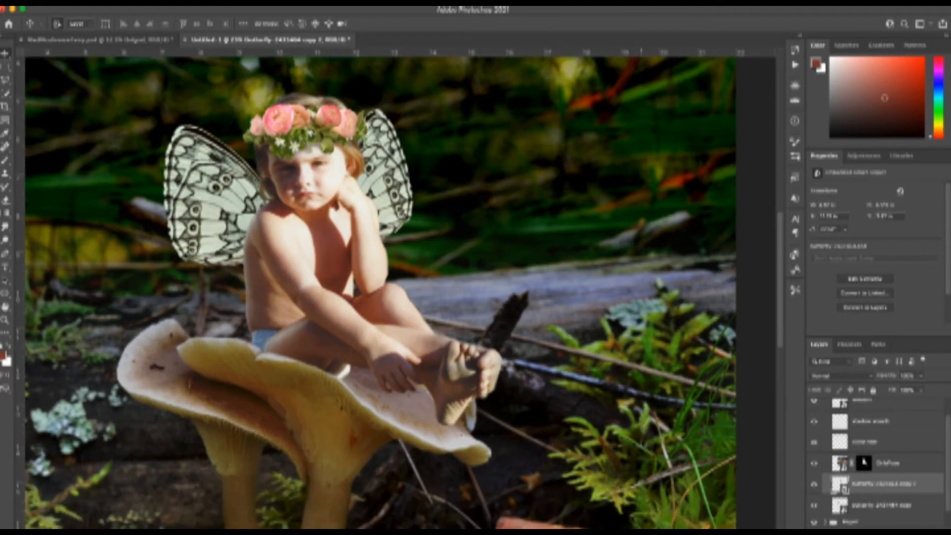
{"action": "scroll", "coordinate": [891, 460], "scroll_direction": "up", "scroll_amount": 2}
{"action": "left_click", "coordinate": [849, 406]}
{"action": "key", "text": "super+t"}
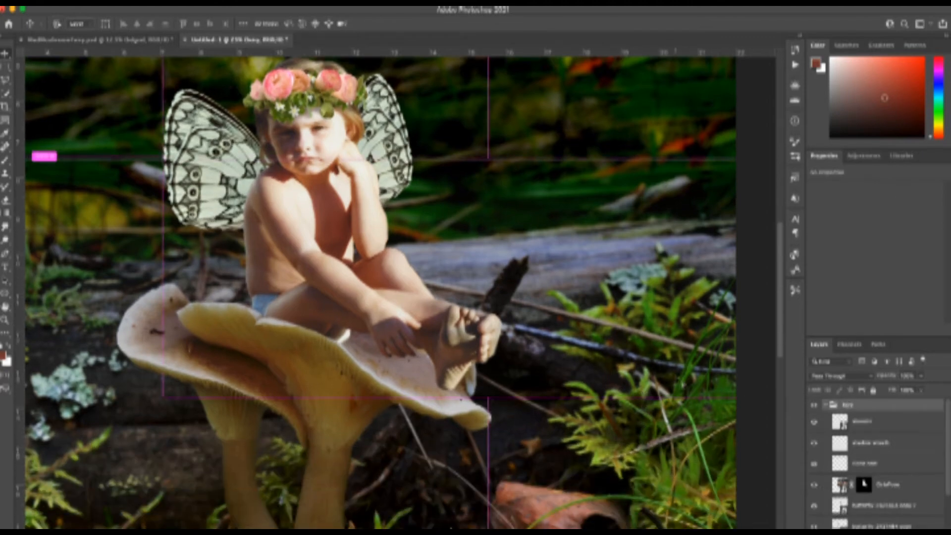
{"action": "scroll", "coordinate": [891, 449], "scroll_direction": "down", "scroll_amount": 2}
{"action": "left_click", "coordinate": [891, 443]}
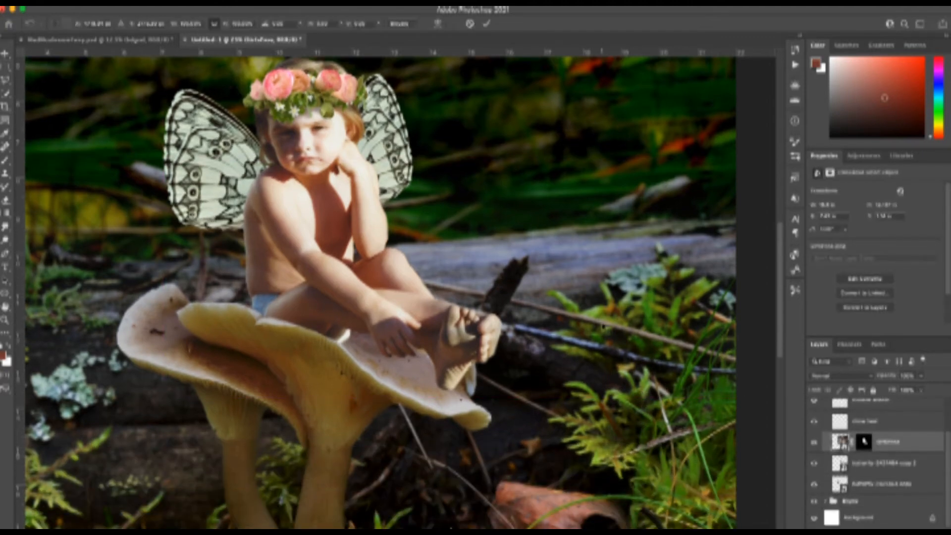
{"action": "mouse_move", "coordinate": [641, 435]}
{"action": "left_mouse_down"}
{"action": "mouse_move", "coordinate": [626, 442]}
{"action": "mouse_move", "coordinate": [640, 436]}
{"action": "left_mouse_up"}
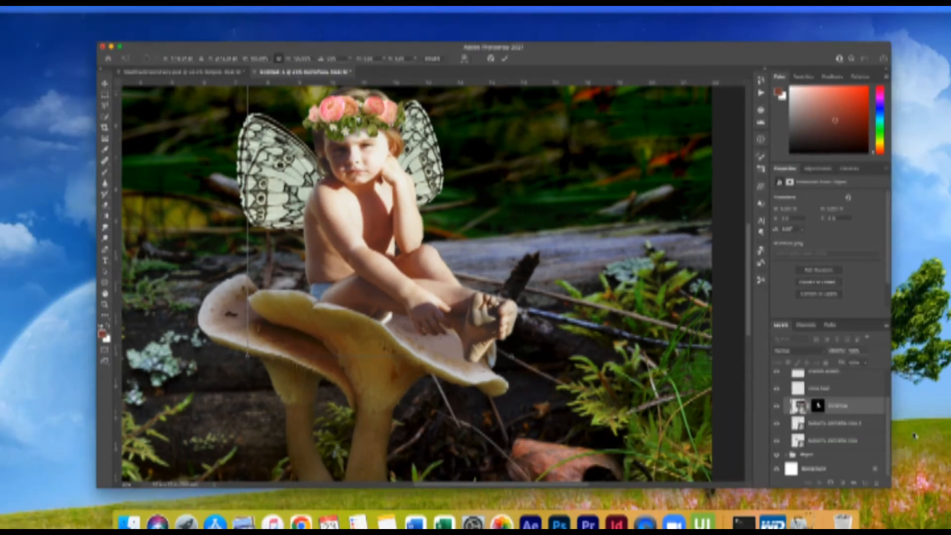
Transform the whole fairy group, rotating it slightly clockwise and shifting it a little so the child sits on the mushroom cap
{"action": "scroll", "coordinate": [832, 409], "scroll_direction": "up", "scroll_amount": 2}
{"action": "left_click", "coordinate": [785, 376]}
{"action": "key", "text": "super+t"}
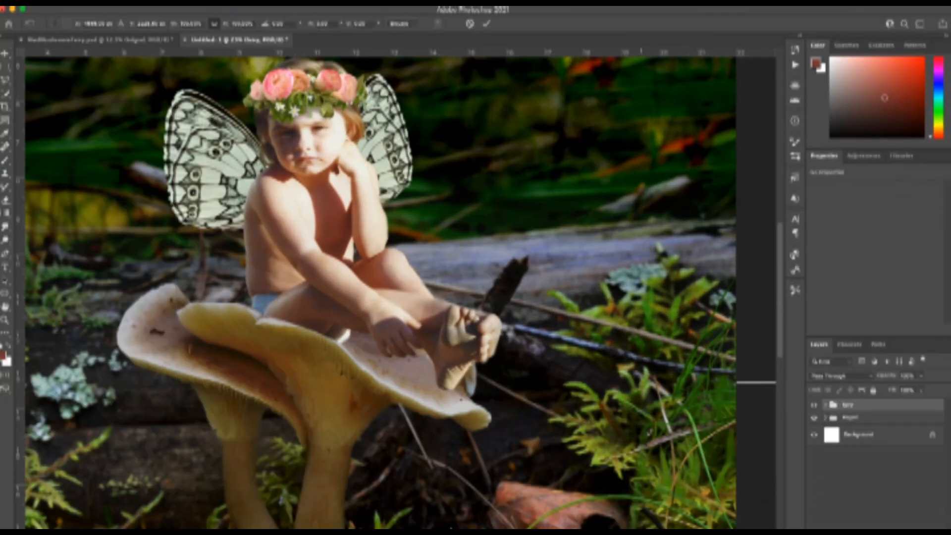
{"action": "left_click_drag", "start_coordinate": [666, 398], "coordinate": [648, 403]}
{"action": "left_click_drag", "start_coordinate": [649, 444], "coordinate": [642, 448]}
{"action": "left_click_drag", "start_coordinate": [430, 300], "coordinate": [443, 316]}
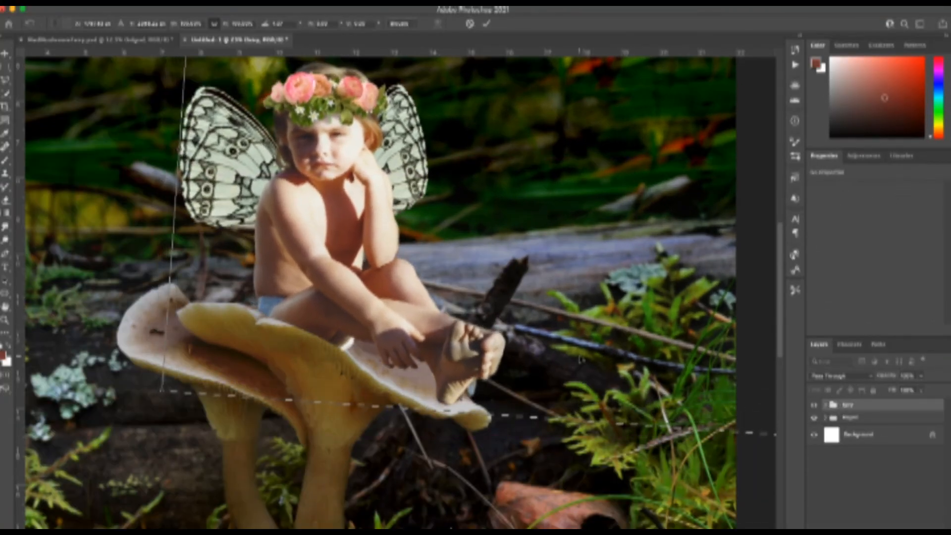
{"action": "left_click", "coordinate": [487, 24]}
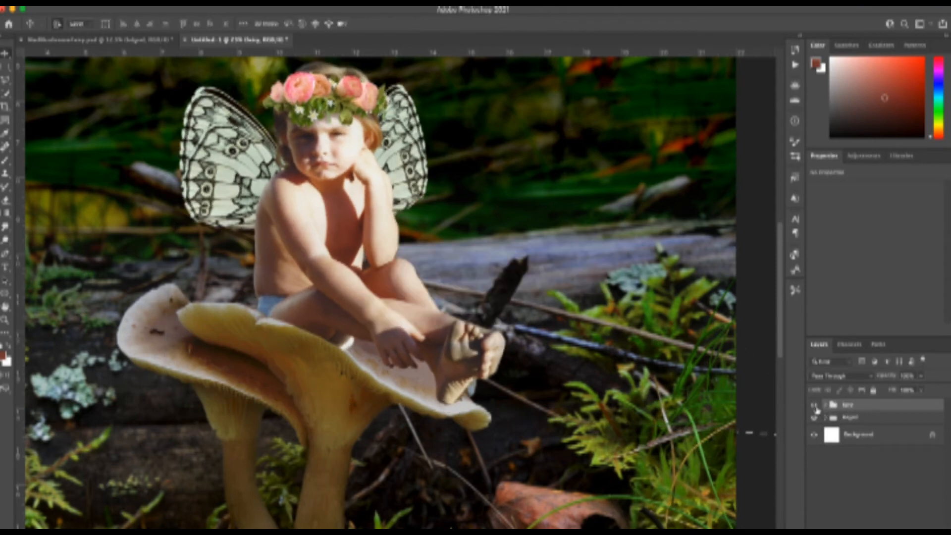
Add a new layer named "cast shadow" directly beneath the masked child layer inside the fairy group
{"action": "left_click", "coordinate": [824, 406]}
{"action": "left_click", "coordinate": [863, 446]}
{"action": "key", "text": "b"}
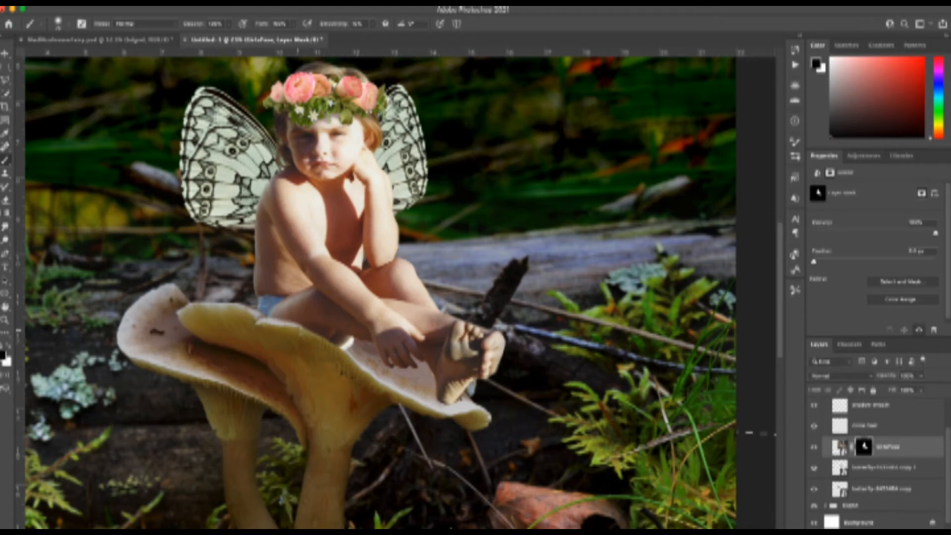
{"action": "left_click_drag", "start_coordinate": [290, 328], "coordinate": [336, 348]}
{"action": "left_click", "coordinate": [925, 474]}
{"action": "left_click", "coordinate": [919, 532]}
{"action": "double_click", "coordinate": [861, 466]}
{"action": "type", "text": "shadow"}
{"action": "key", "text": "Return"}
Sample a dark brown from the scene and paint a shadow at 40% opacity on the mushroom cap beneath the child's legs
{"action": "key", "text": "d"}
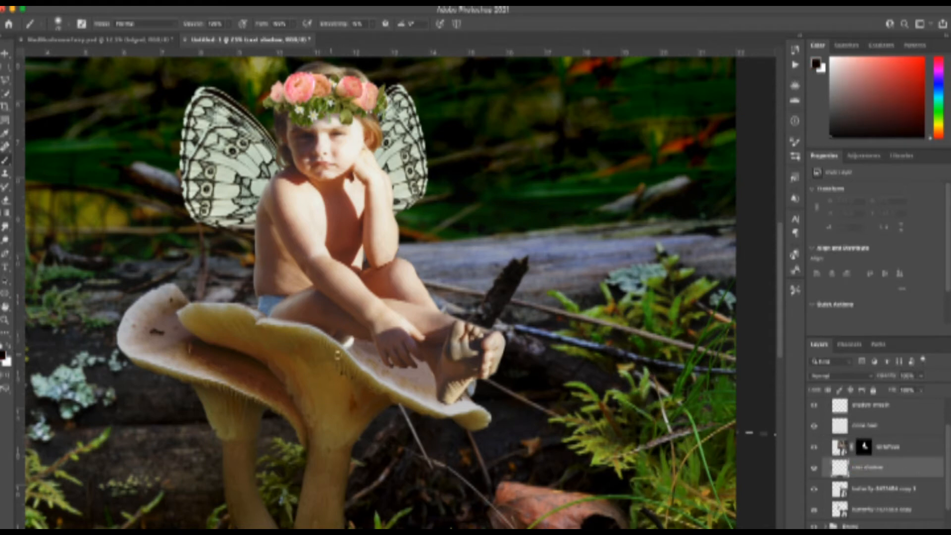
{"action": "left_click", "coordinate": [236, 349], "text": "alt"}
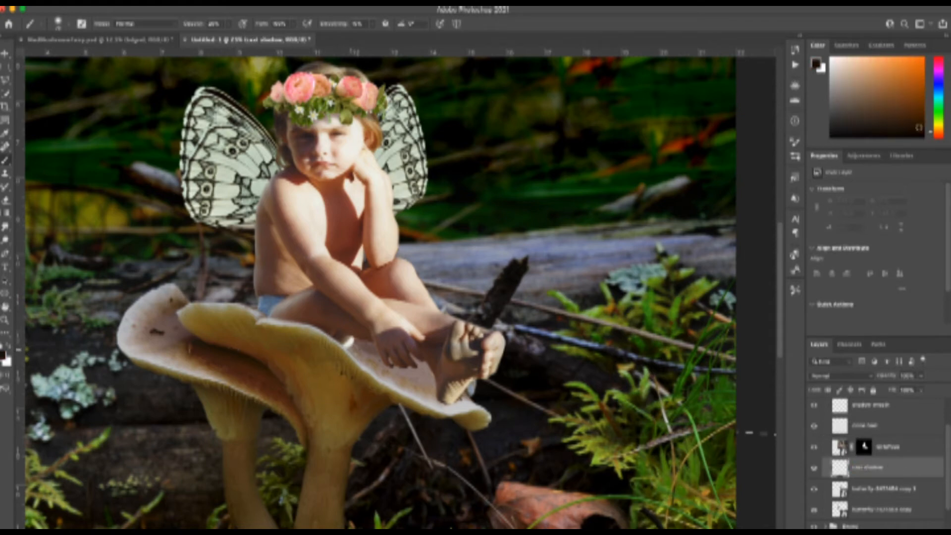
{"action": "key", "text": "4"}
{"action": "mouse_move", "coordinate": [348, 349]}
{"action": "left_mouse_down"}
{"action": "mouse_move", "coordinate": [443, 399]}
{"action": "mouse_move", "coordinate": [352, 349]}
{"action": "mouse_move", "coordinate": [407, 380]}
{"action": "mouse_move", "coordinate": [413, 399]}
{"action": "left_mouse_up"}
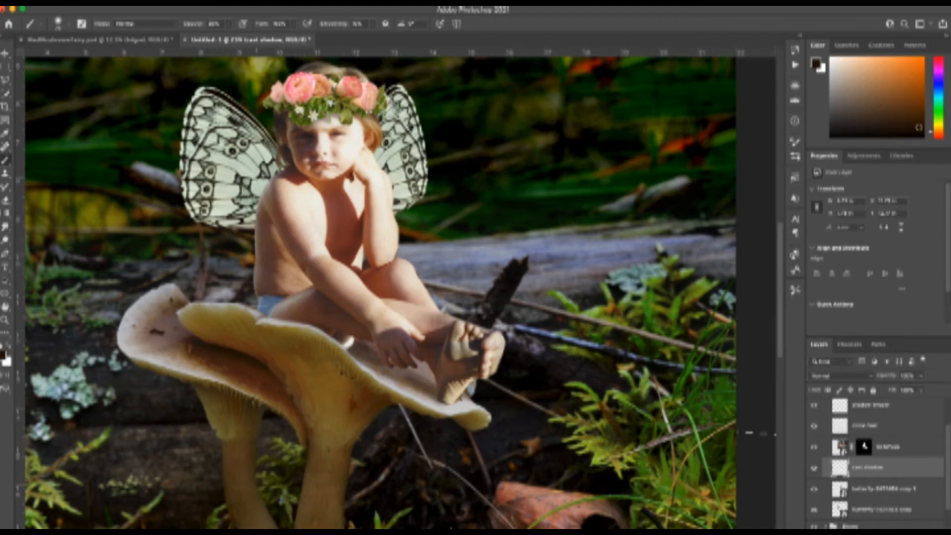
Create a new layer named "glow" and place it below both butterfly wing layers
{"action": "key", "text": "super+minus"}
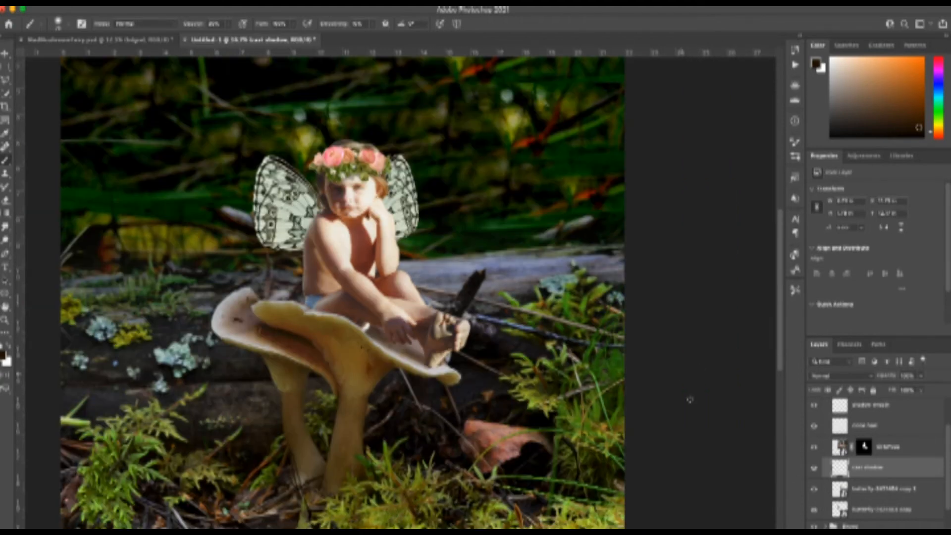
{"action": "scroll", "coordinate": [923, 513], "scroll_direction": "down", "scroll_amount": 2}
{"action": "left_click", "coordinate": [906, 492]}
{"action": "left_click", "coordinate": [918, 528]}
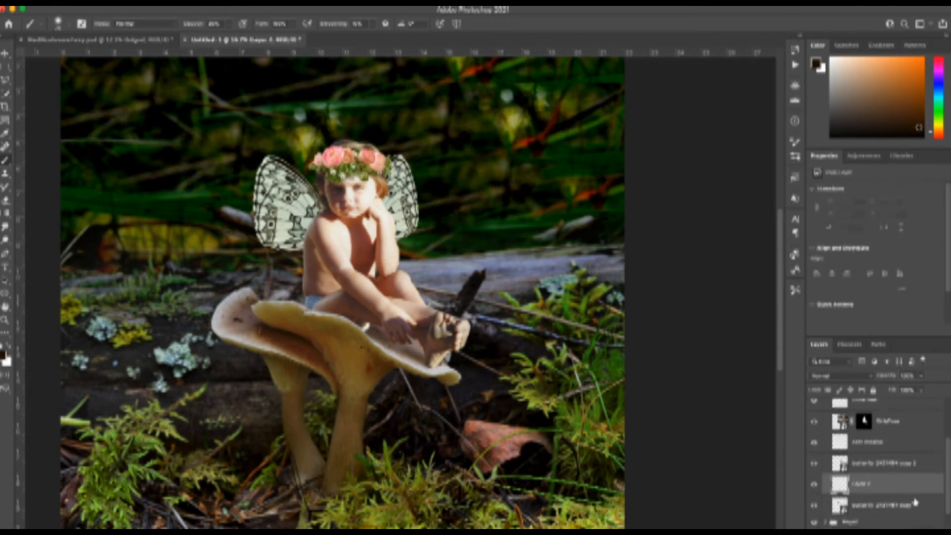
{"action": "left_click_drag", "start_coordinate": [866, 484], "coordinate": [869, 506]}
{"action": "type", "text": "glow"}
{"action": "key", "text": "Return"}
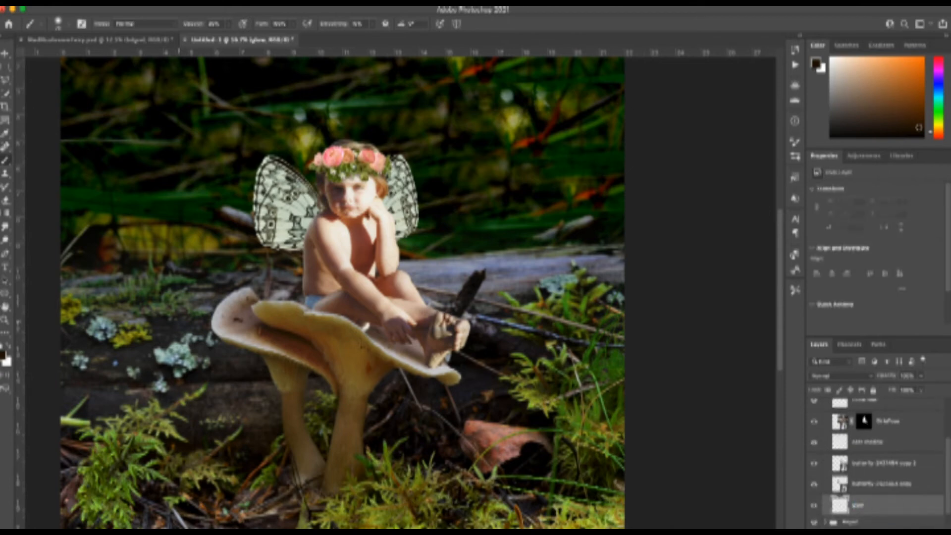
Paint a soft white glow around the wings, head and body with a much larger brush
{"action": "key", "text": "x"}
{"action": "key", "text": "bracketright"}
{"action": "key", "text": "bracketright"}
{"action": "key", "text": "bracketright"}
{"action": "key", "text": "bracketright"}
{"action": "key", "text": "bracketright"}
{"action": "key", "text": "bracketright"}
{"action": "mouse_move", "coordinate": [253, 221]}
{"action": "left_mouse_down"}
{"action": "mouse_move", "coordinate": [296, 286]}
{"action": "mouse_move", "coordinate": [324, 207]}
{"action": "left_mouse_up"}
{"action": "left_click_drag", "start_coordinate": [391, 155], "coordinate": [416, 233]}
{"action": "mouse_move", "coordinate": [362, 144]}
{"action": "left_mouse_down"}
{"action": "mouse_move", "coordinate": [328, 149]}
{"action": "mouse_move", "coordinate": [394, 281]}
{"action": "mouse_move", "coordinate": [379, 331]}
{"action": "mouse_move", "coordinate": [306, 248]}
{"action": "mouse_move", "coordinate": [310, 181]}
{"action": "mouse_move", "coordinate": [347, 145]}
{"action": "mouse_move", "coordinate": [421, 292]}
{"action": "mouse_move", "coordinate": [461, 345]}
{"action": "left_mouse_up"}
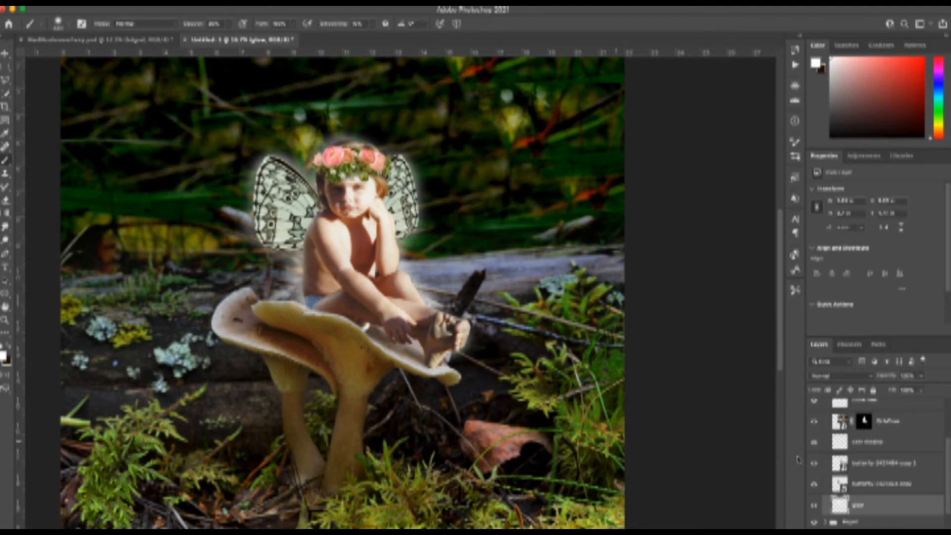
Add a layer named "fairy dust" at the top of the fairy group and make the brush fully soft
{"action": "scroll", "coordinate": [863, 446], "scroll_direction": "up", "scroll_amount": 3}
{"action": "left_click", "coordinate": [863, 422]}
{"action": "type", "text": "Fairy dust"}
{"action": "key", "text": "Return"}
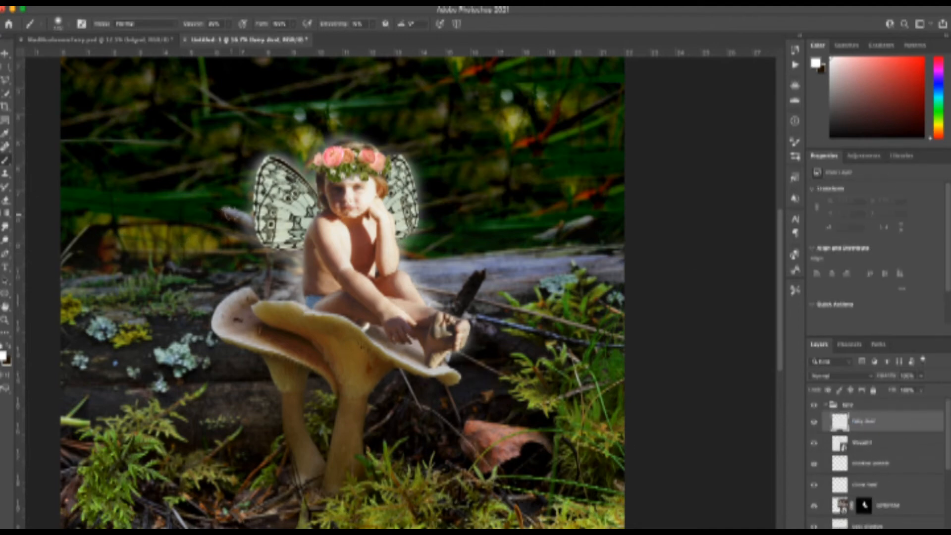
{"action": "left_click", "coordinate": [66, 25]}
{"action": "left_click", "coordinate": [55, 78]}
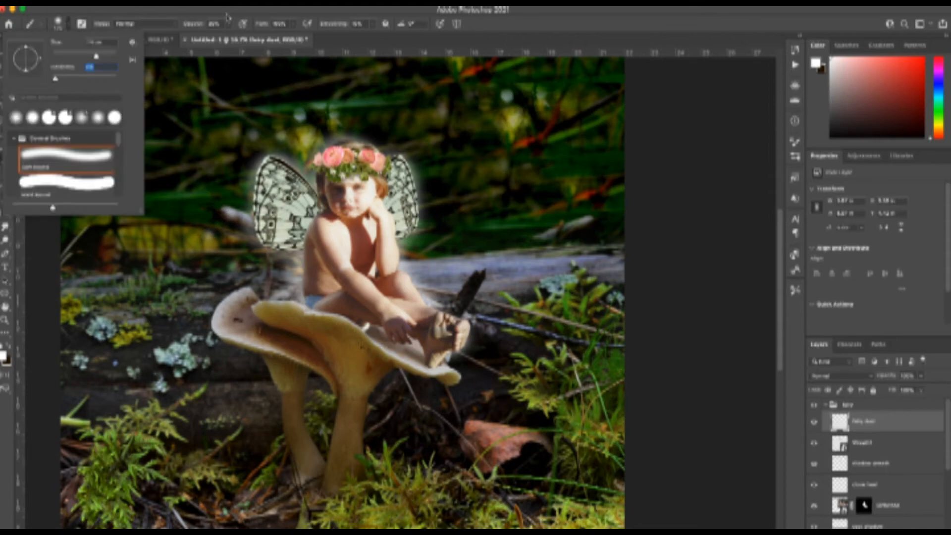
Dab white fairy dust specks above the child's head, beside both wings and across the dark background
{"action": "left_click", "coordinate": [390, 110]}
{"action": "left_click", "coordinate": [386, 121]}
{"action": "left_click", "coordinate": [417, 149]}
{"action": "left_click", "coordinate": [468, 172]}
{"action": "left_click", "coordinate": [204, 141]}
{"action": "left_click", "coordinate": [182, 141]}
{"action": "left_click", "coordinate": [172, 125]}
{"action": "left_click", "coordinate": [143, 131]}
{"action": "left_click", "coordinate": [131, 124]}
{"action": "left_click", "coordinate": [105, 120]}
{"action": "left_click", "coordinate": [78, 110]}
{"action": "left_click", "coordinate": [175, 167]}
{"action": "left_click", "coordinate": [219, 223]}
{"action": "left_click", "coordinate": [232, 234]}
{"action": "left_click", "coordinate": [240, 177]}
{"action": "left_click", "coordinate": [229, 199]}
{"action": "left_click", "coordinate": [212, 176]}
{"action": "left_click", "coordinate": [225, 178]}
{"action": "left_click", "coordinate": [232, 159]}
{"action": "left_click", "coordinate": [280, 135]}
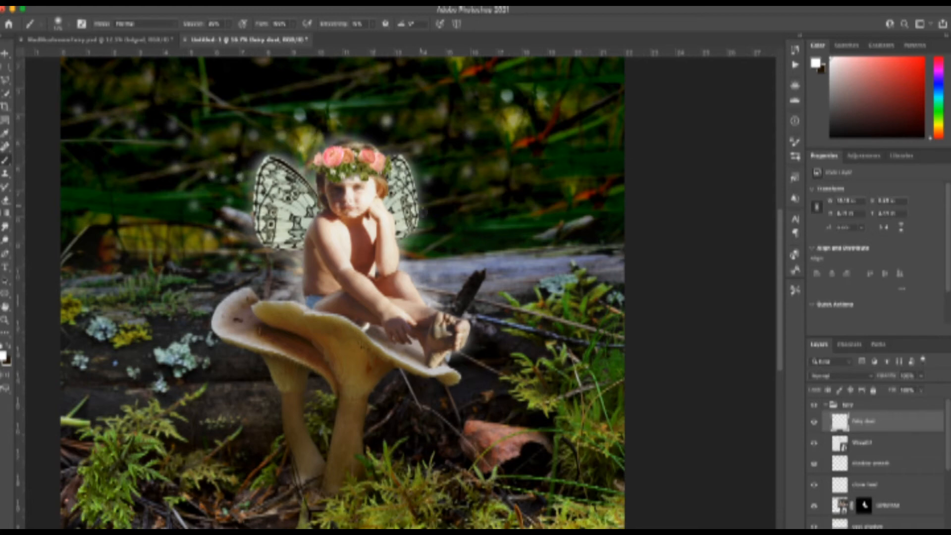
Extend the fairy dust with a trail of more white specks into the upper-left background of the image
{"action": "left_click", "coordinate": [155, 145]}
{"action": "left_click", "coordinate": [122, 141]}
{"action": "left_click", "coordinate": [119, 123]}
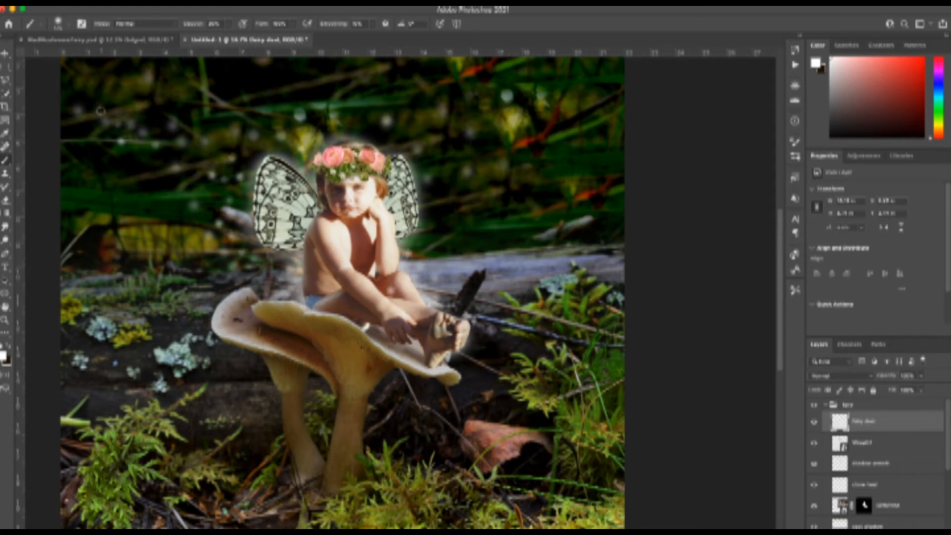
{"action": "left_click", "coordinate": [94, 103]}
{"action": "left_click", "coordinate": [89, 100]}
{"action": "left_click", "coordinate": [156, 116]}
{"action": "left_click", "coordinate": [147, 130]}
{"action": "left_click", "coordinate": [88, 126]}
{"action": "left_click", "coordinate": [70, 103]}
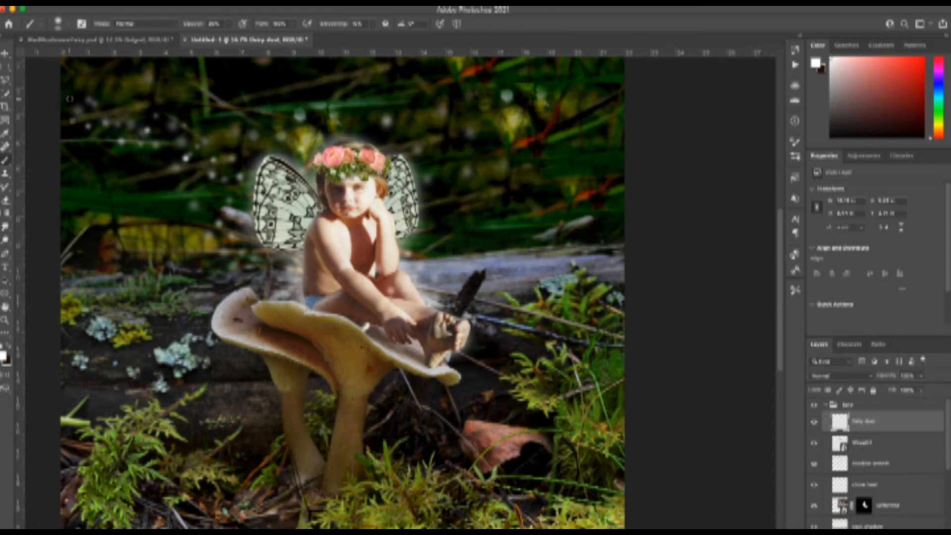
Scatter white dust specks behind the child's back, around the feet, on the mushroom cap and near the raised arm
{"action": "left_click", "coordinate": [275, 275]}
{"action": "left_click", "coordinate": [283, 287]}
{"action": "left_click", "coordinate": [464, 364]}
{"action": "left_click", "coordinate": [468, 349]}
{"action": "left_click", "coordinate": [476, 355]}
{"action": "left_click", "coordinate": [461, 389]}
{"action": "left_click", "coordinate": [327, 322]}
{"action": "left_click", "coordinate": [303, 317]}
{"action": "left_click", "coordinate": [340, 328]}
{"action": "left_click", "coordinate": [348, 325]}
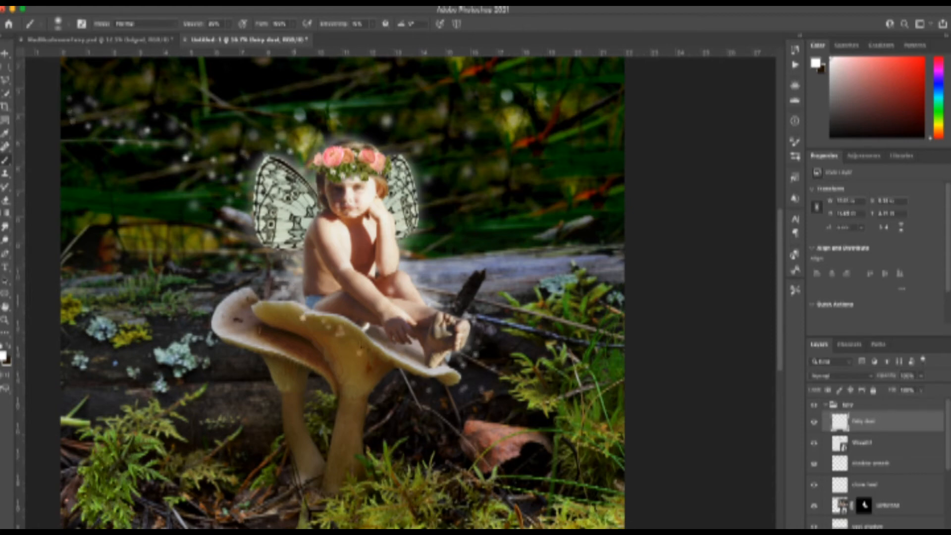
{"action": "left_click", "coordinate": [428, 223]}
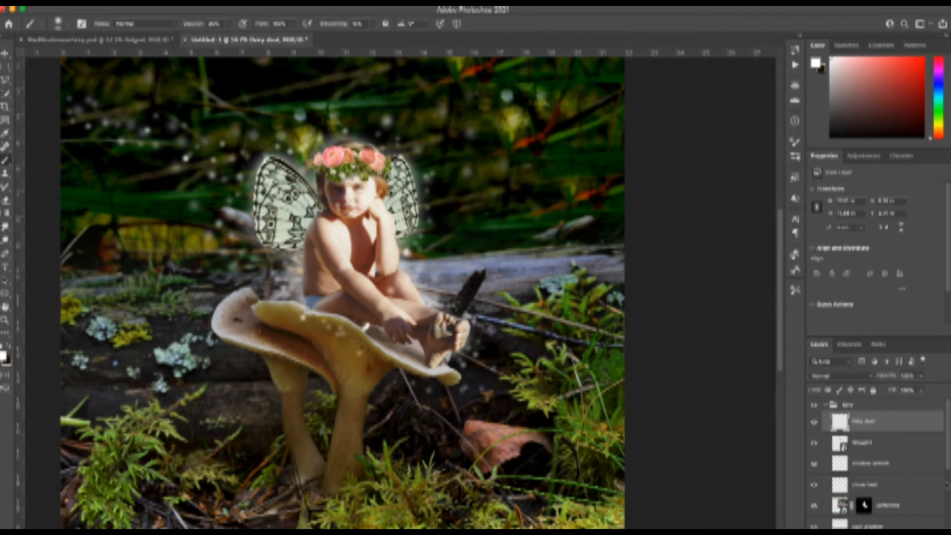
Duplicate the fairy dust layer and lower the copy's opacity
{"action": "key", "text": "super+j"}
{"action": "left_click", "coordinate": [921, 375]}
{"action": "left_click_drag", "start_coordinate": [919, 391], "coordinate": [905, 391]}
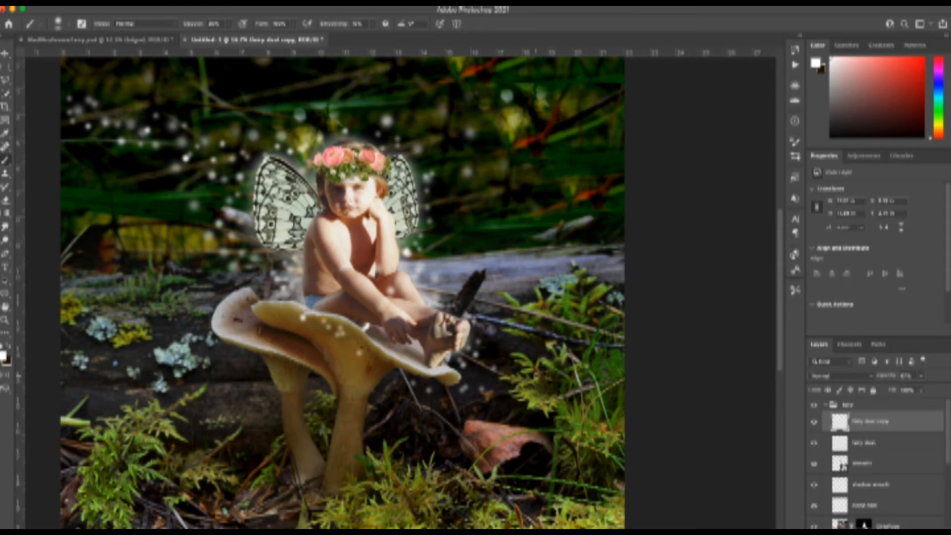
Collapse the fairy group and browse to the MyTextureCreations folder for an image to place as embedded
{"action": "left_click", "coordinate": [825, 405]}
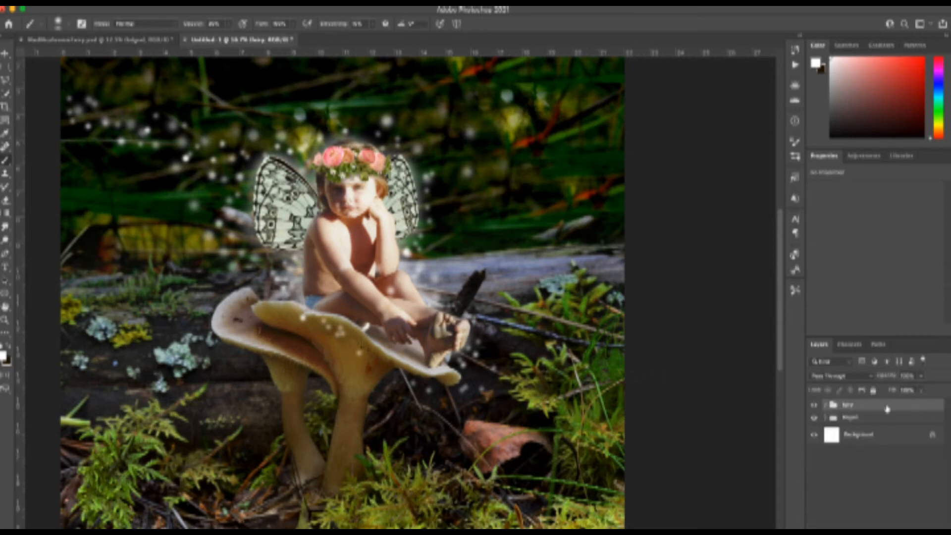
{"action": "left_click", "coordinate": [91, 1]}
{"action": "mouse_move", "coordinate": [73, 1]}
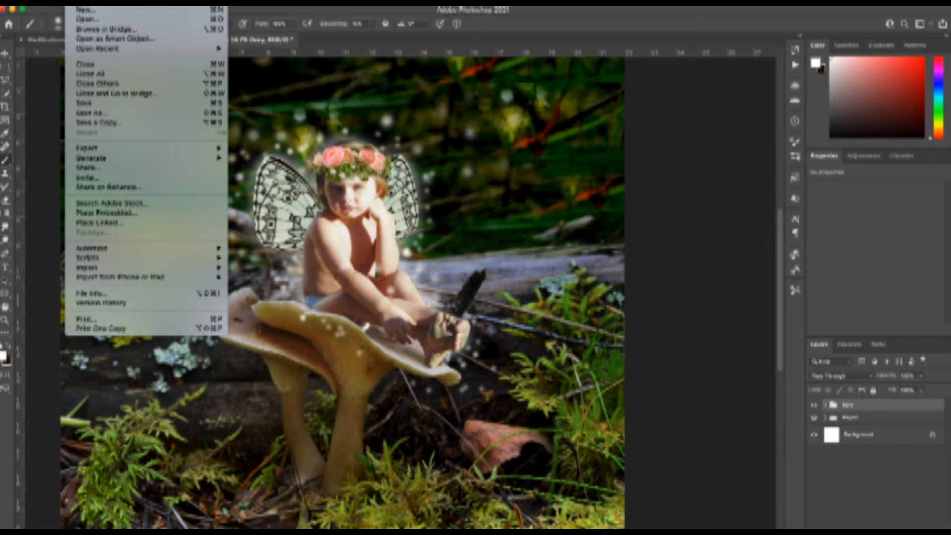
{"action": "left_click", "coordinate": [113, 213]}
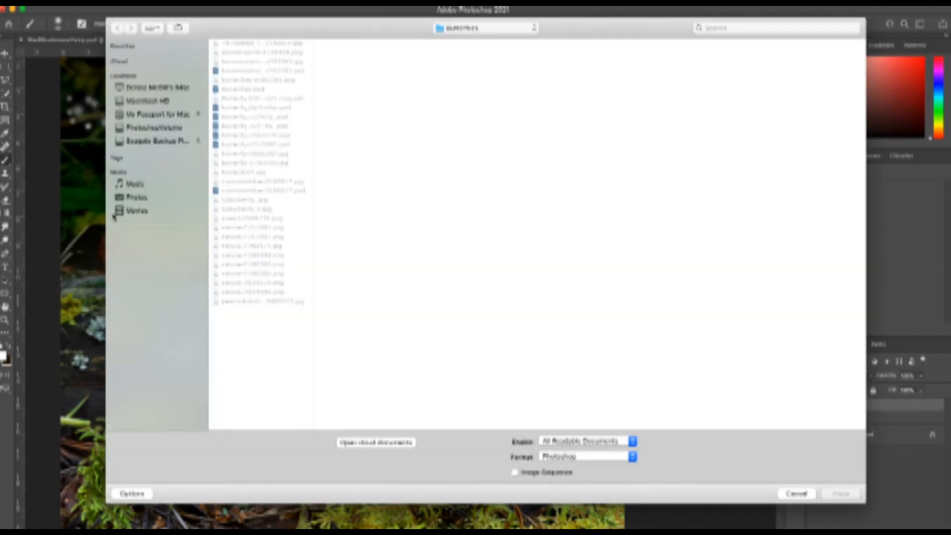
{"action": "left_click", "coordinate": [534, 28]}
{"action": "left_click", "coordinate": [478, 40]}
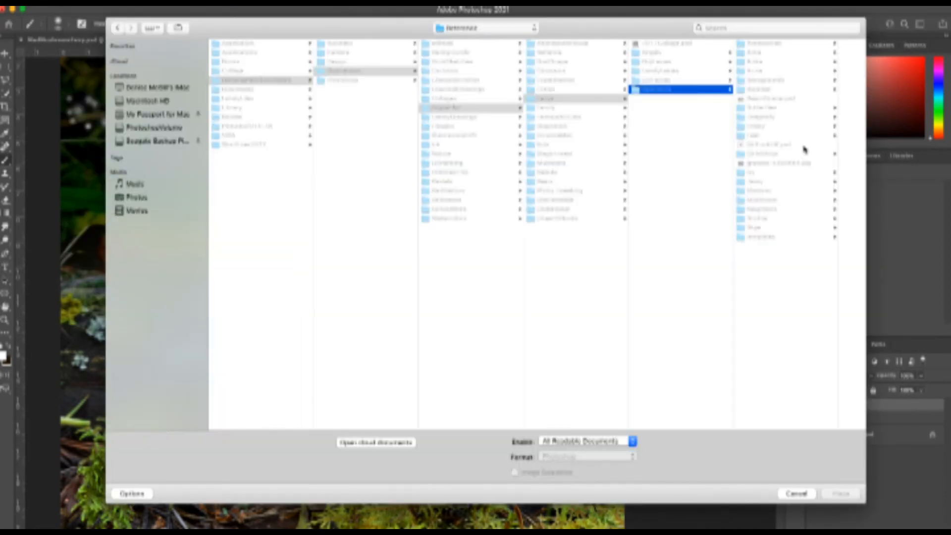
{"action": "left_click", "coordinate": [768, 237]}
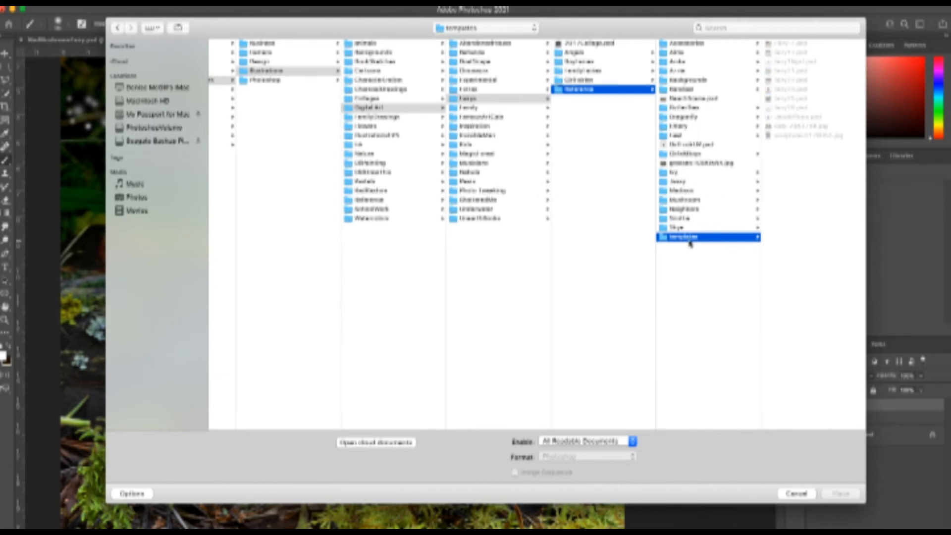
{"action": "scroll", "coordinate": [319, 182], "scroll_direction": "left", "scroll_amount": 3}
{"action": "left_click", "coordinate": [247, 126]}
{"action": "left_click", "coordinate": [346, 182]}
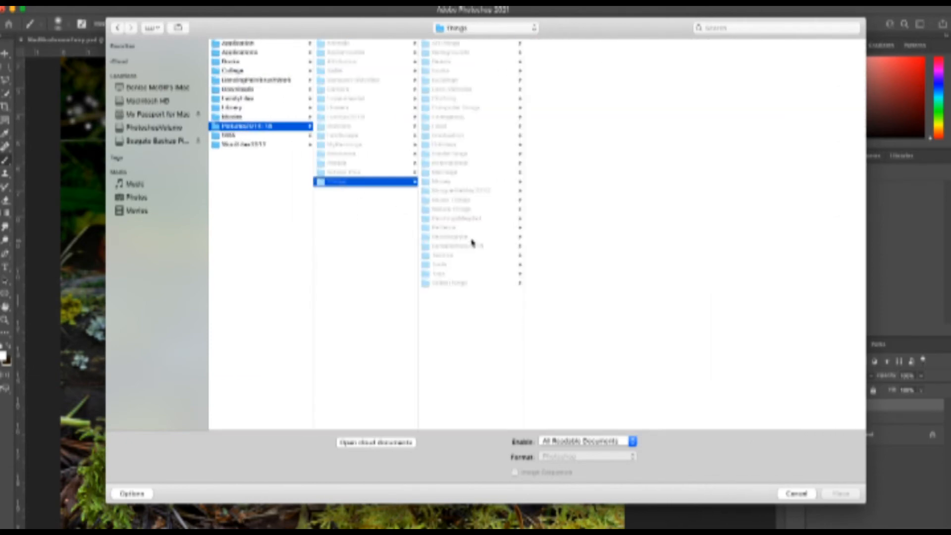
{"action": "left_click", "coordinate": [474, 255]}
{"action": "left_click", "coordinate": [590, 191]}
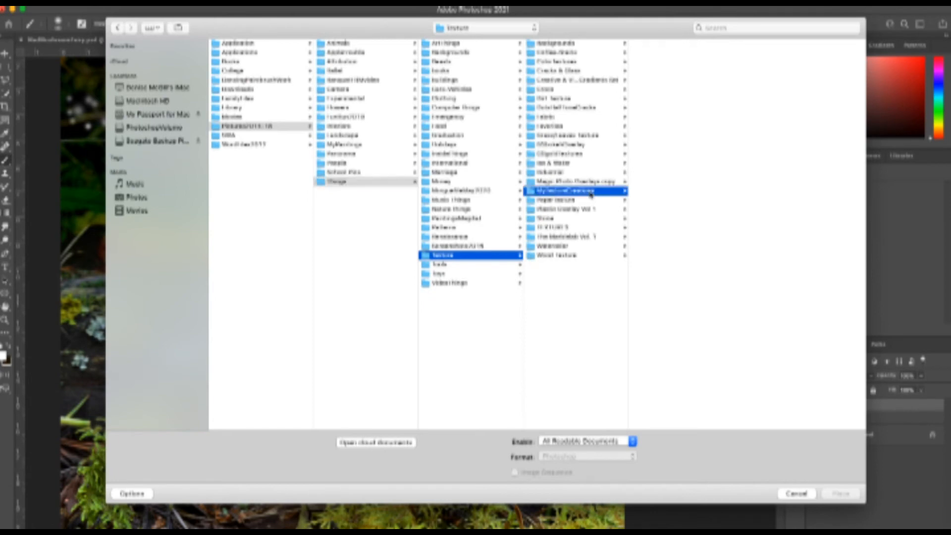
Preview the blue textures and place Blue4.psd above the fairy group
{"action": "left_click", "coordinate": [650, 82]}
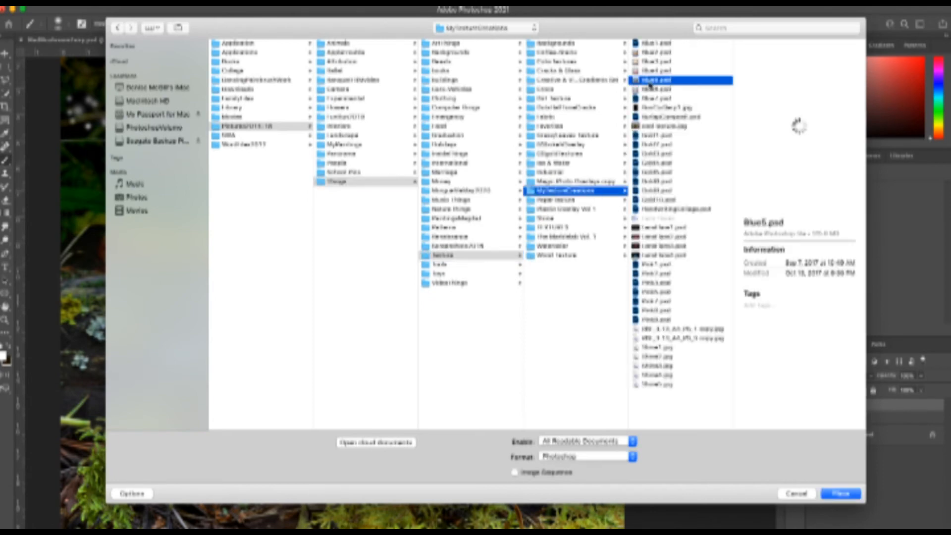
{"action": "left_click", "coordinate": [655, 44]}
{"action": "left_click", "coordinate": [650, 72]}
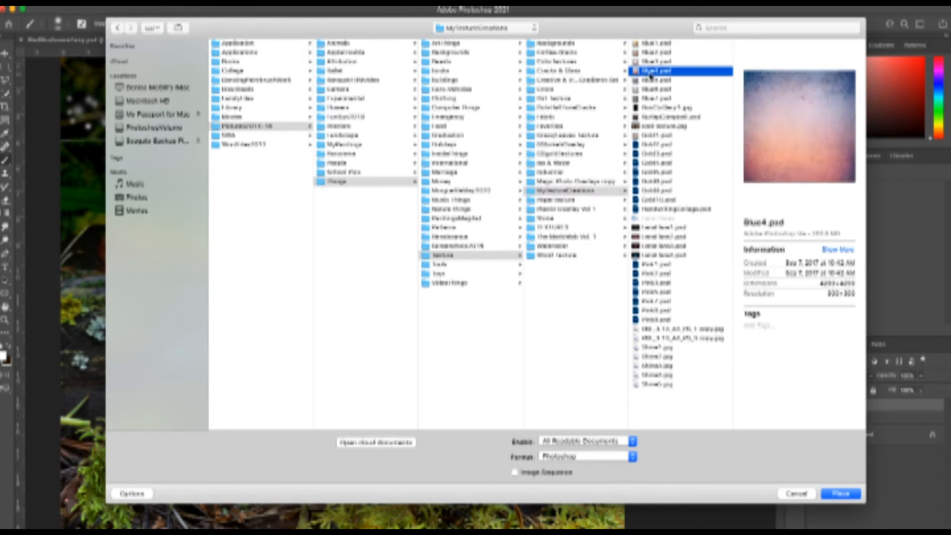
{"action": "left_click", "coordinate": [844, 497]}
Scale and position the placed texture so it covers the entire canvas
{"action": "left_click_drag", "start_coordinate": [522, 116], "coordinate": [658, 81]}
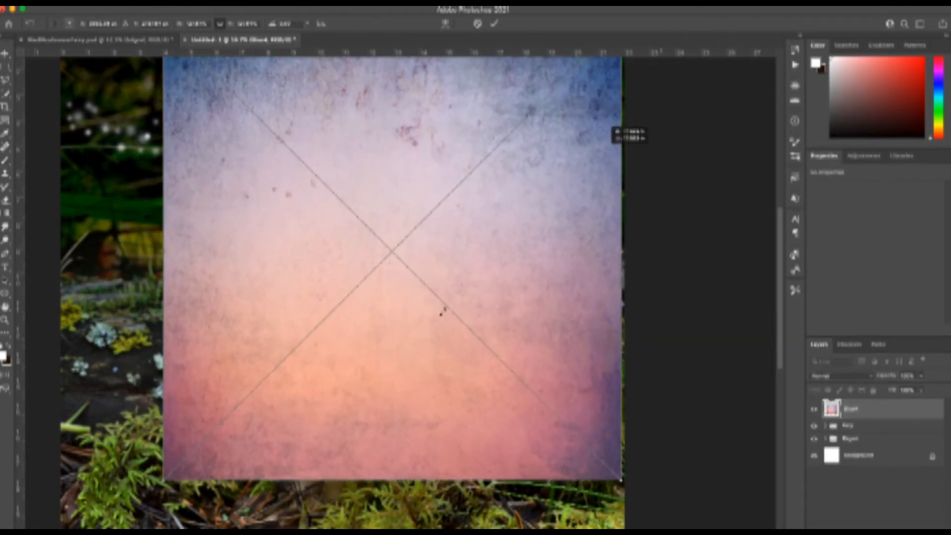
{"action": "scroll", "coordinate": [658, 81], "scroll_direction": "down", "scroll_amount": 4}
{"action": "left_click_drag", "start_coordinate": [164, 384], "coordinate": [95, 504]}
{"action": "left_click_drag", "start_coordinate": [623, 490], "coordinate": [629, 497]}
{"action": "scroll", "coordinate": [628, 495], "scroll_direction": "up", "scroll_amount": 5}
{"action": "left_click_drag", "start_coordinate": [521, 419], "coordinate": [512, 408]}
{"action": "scroll", "coordinate": [683, 418], "scroll_direction": "down", "scroll_amount": 5}
{"action": "scroll", "coordinate": [682, 420], "scroll_direction": "up", "scroll_amount": 3}
{"action": "key", "text": "super+minus"}
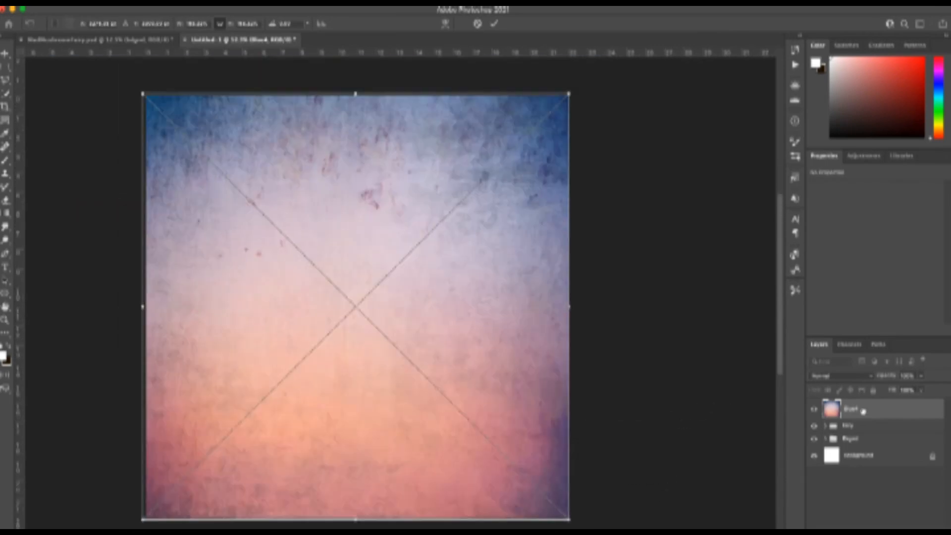
Try several blend modes on the texture layer, choose Multiply, and commit the placement
{"action": "left_click", "coordinate": [872, 377]}
{"action": "left_click", "coordinate": [845, 488]}
{"action": "left_click", "coordinate": [842, 376]}
{"action": "left_click", "coordinate": [842, 384]}
{"action": "left_click", "coordinate": [866, 377]}
{"action": "left_click", "coordinate": [865, 385]}
{"action": "left_click", "coordinate": [869, 377]}
{"action": "left_click", "coordinate": [824, 322]}
{"action": "left_click", "coordinate": [874, 375]}
{"action": "left_click", "coordinate": [822, 333]}
{"action": "key", "text": "Return"}
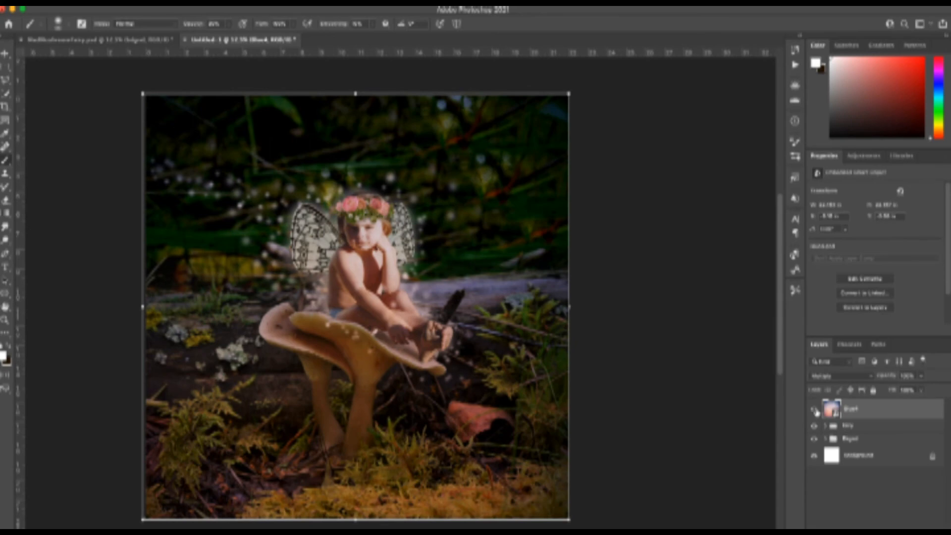
Set the texture layer to Soft Light, lower its opacity, and compare the image with and without it
{"action": "left_click", "coordinate": [840, 375]}
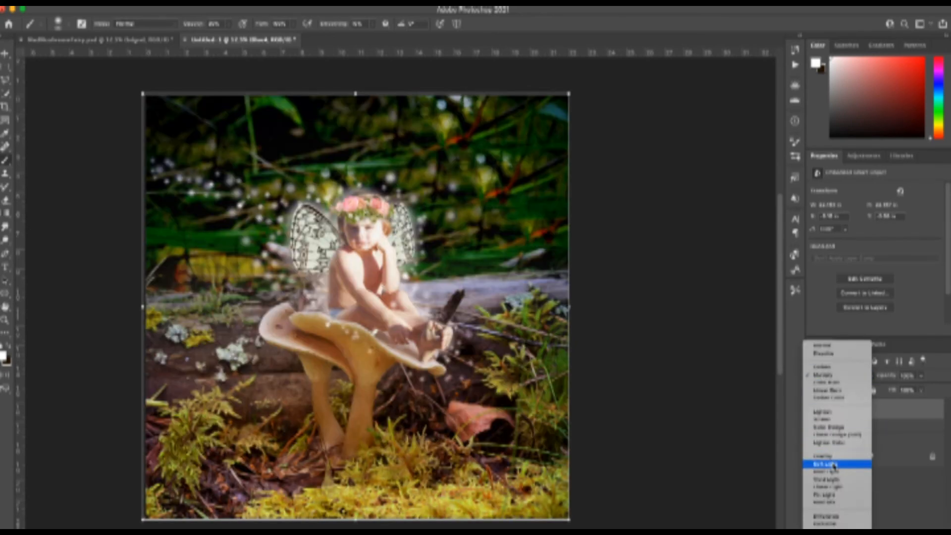
{"action": "left_click", "coordinate": [825, 455]}
{"action": "left_click", "coordinate": [921, 376]}
{"action": "left_click_drag", "start_coordinate": [922, 389], "coordinate": [898, 391]}
{"action": "left_click", "coordinate": [813, 411]}
{"action": "left_click", "coordinate": [814, 411]}
{"action": "left_click", "coordinate": [814, 411]}
{"action": "left_click", "coordinate": [813, 411]}
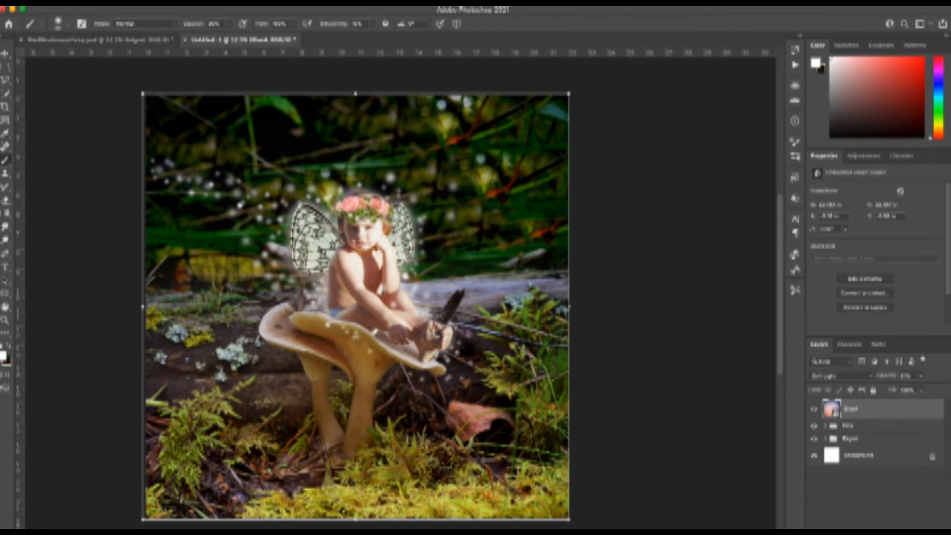
{"action": "left_click", "coordinate": [75, 2]}
{"action": "left_click", "coordinate": [49, 72]}
{"action": "left_click", "coordinate": [232, 2]}
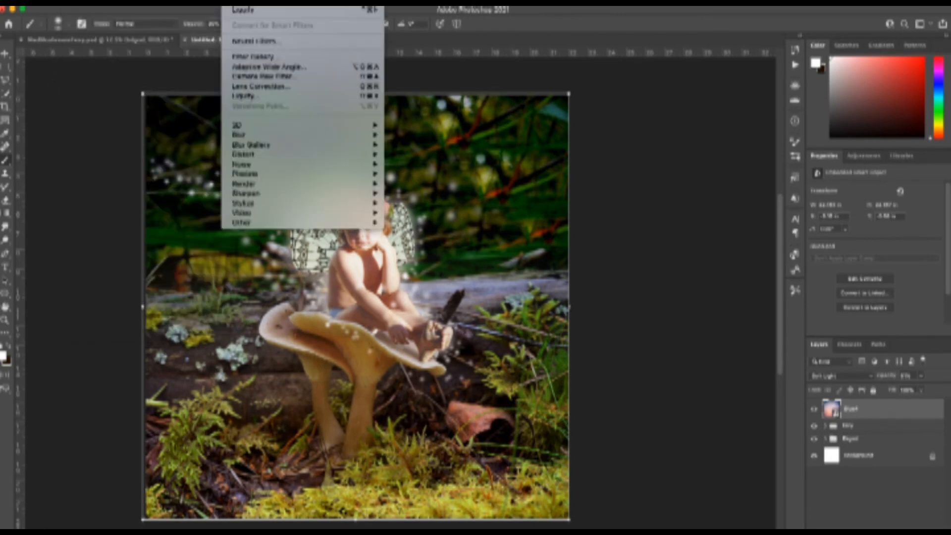
{"action": "left_click", "coordinate": [119, 88]}
Add a new layer above the texture and flood it with a very dark navy blue using the Paint Bucket
{"action": "left_click", "coordinate": [903, 532]}
{"action": "left_click", "coordinate": [9, 348]}
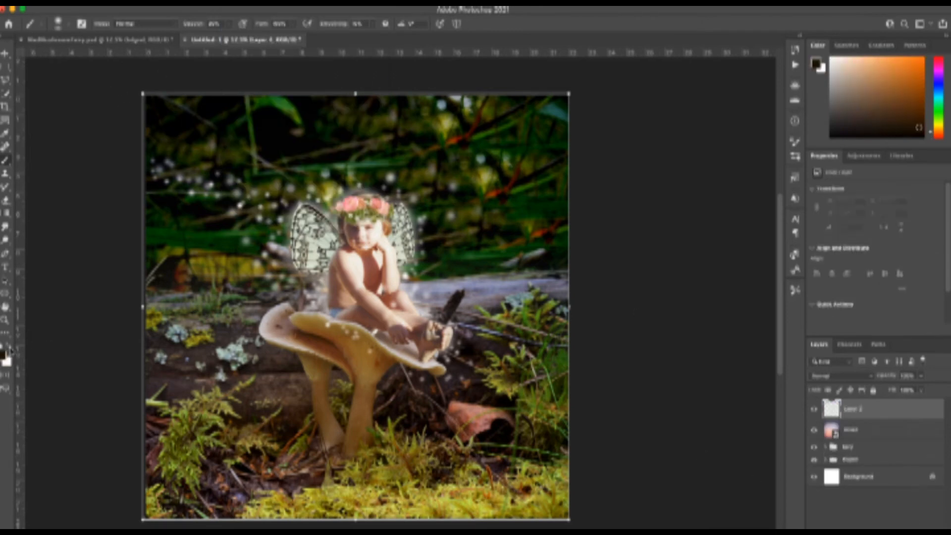
{"action": "left_click", "coordinate": [3, 355]}
{"action": "left_click", "coordinate": [497, 247]}
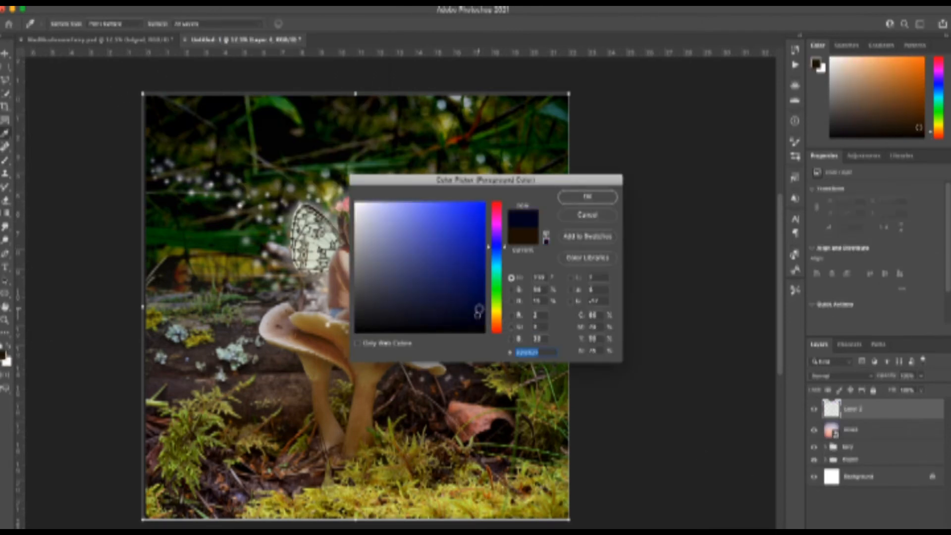
{"action": "left_click", "coordinate": [464, 314]}
{"action": "left_click", "coordinate": [604, 195]}
{"action": "left_click", "coordinate": [6, 214]}
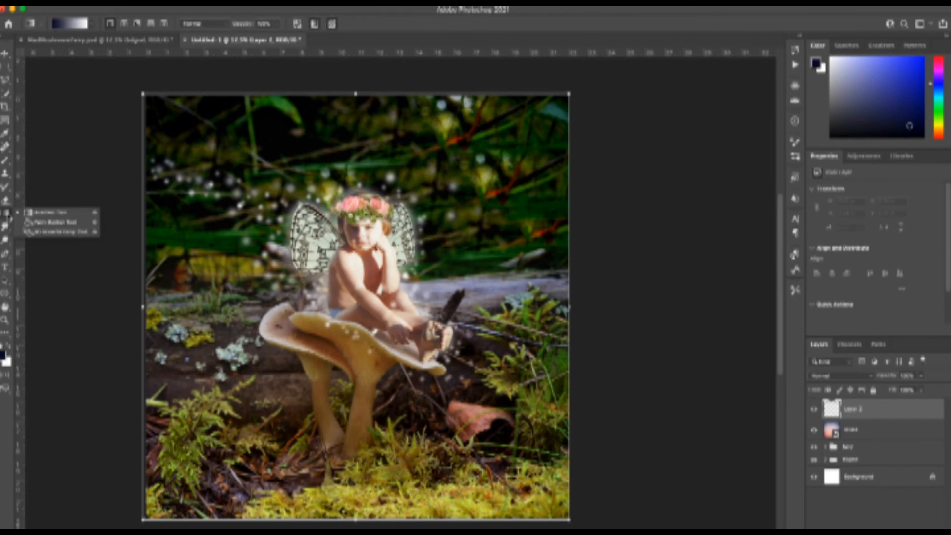
{"action": "left_click", "coordinate": [45, 220]}
{"action": "left_click", "coordinate": [322, 235]}
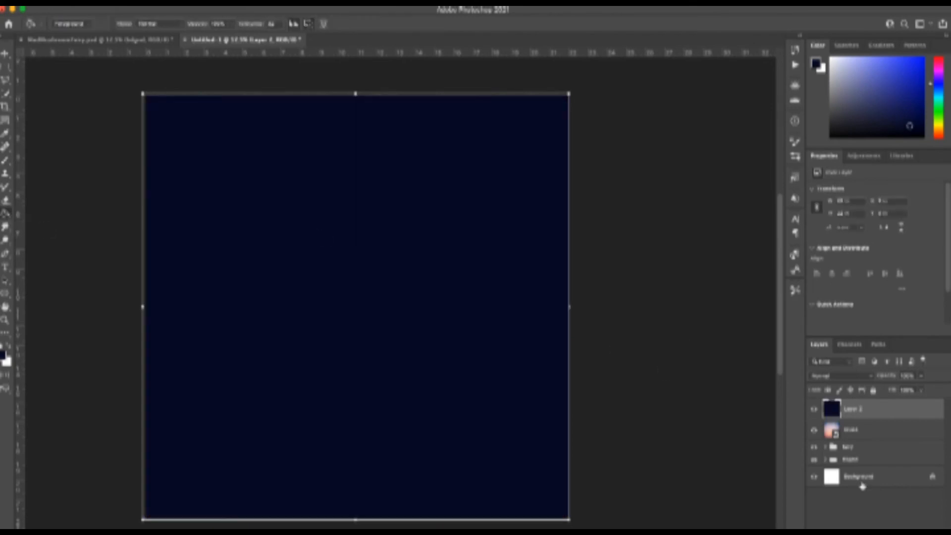
Add a layer mask to the navy layer and paint black with a large brush over the centre, leaving a dark vignette around the fairy
{"action": "left_click", "coordinate": [861, 532]}
{"action": "key", "text": "b"}
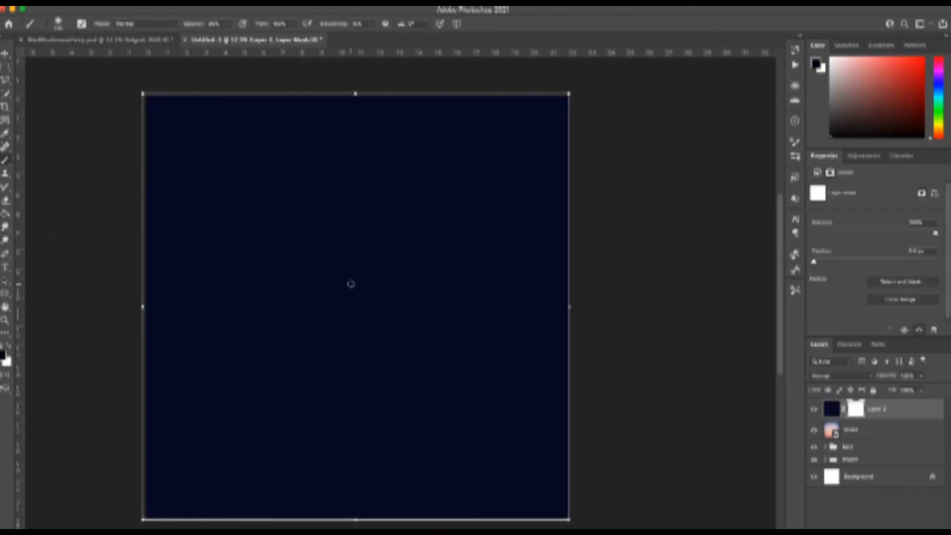
{"action": "key", "text": "bracketright"}
{"action": "key", "text": "bracketright"}
{"action": "key", "text": "bracketright"}
{"action": "mouse_move", "coordinate": [337, 344]}
{"action": "left_mouse_down"}
{"action": "mouse_move", "coordinate": [253, 218]}
{"action": "mouse_move", "coordinate": [341, 282]}
{"action": "mouse_move", "coordinate": [217, 408]}
{"action": "mouse_move", "coordinate": [467, 180]}
{"action": "mouse_move", "coordinate": [416, 375]}
{"action": "mouse_move", "coordinate": [223, 297]}
{"action": "mouse_move", "coordinate": [337, 411]}
{"action": "mouse_move", "coordinate": [505, 314]}
{"action": "mouse_move", "coordinate": [482, 388]}
{"action": "mouse_move", "coordinate": [430, 356]}
{"action": "mouse_move", "coordinate": [385, 302]}
{"action": "mouse_move", "coordinate": [357, 237]}
{"action": "mouse_move", "coordinate": [337, 298]}
{"action": "mouse_move", "coordinate": [415, 376]}
{"action": "left_mouse_up"}
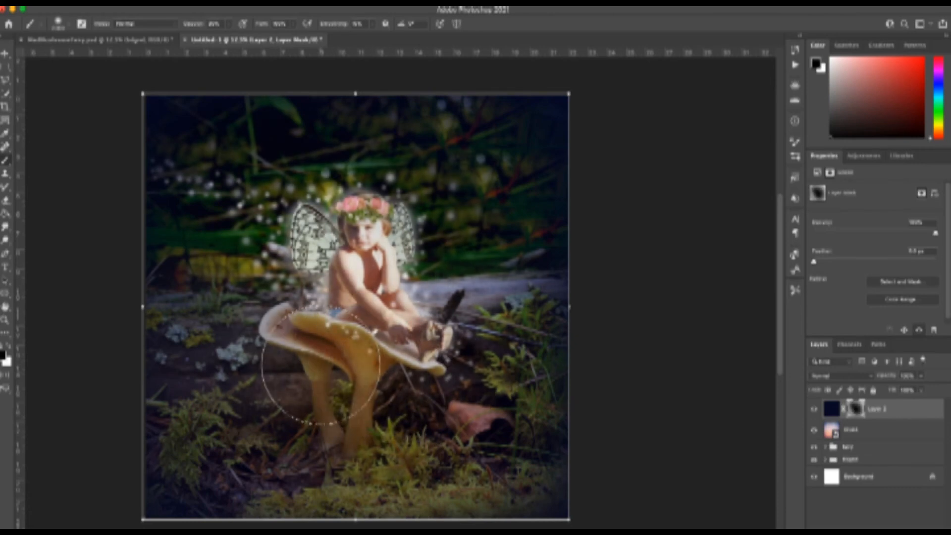
Lower the navy vignette layer's opacity slightly to soften the darkened edges
{"action": "left_click", "coordinate": [922, 378]}
{"action": "left_click_drag", "start_coordinate": [923, 388], "coordinate": [908, 388]}
{"action": "left_click", "coordinate": [662, 376]}
{"action": "key", "text": "x"}
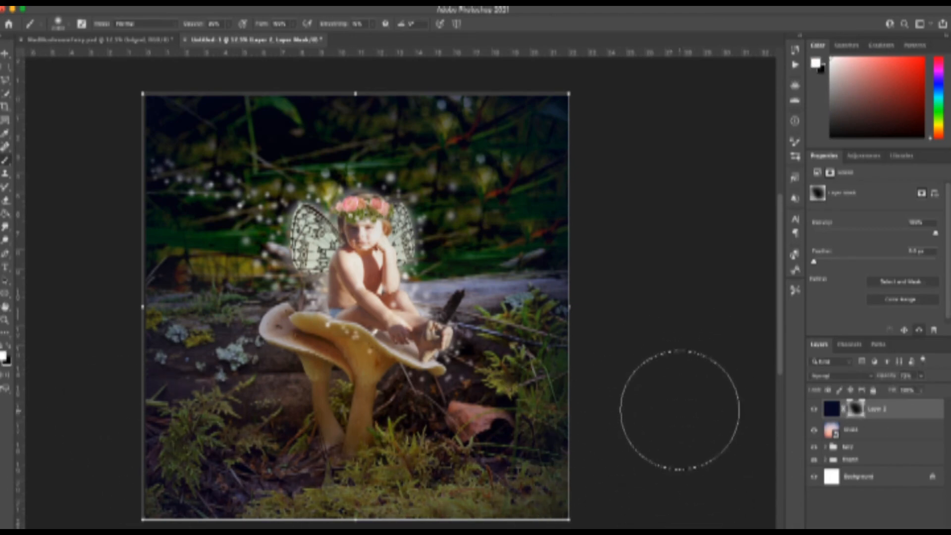
{"action": "key", "text": "x"}
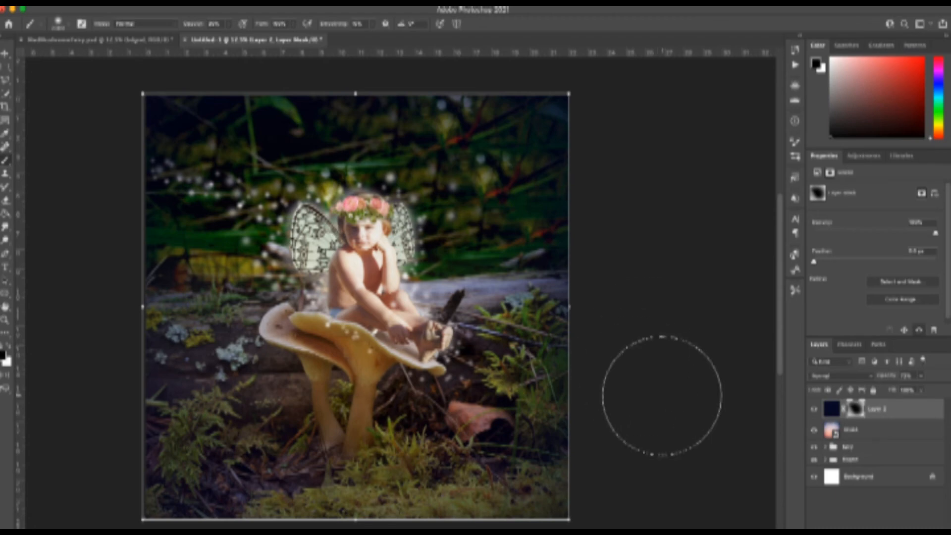
Save the composite in Photoshop format as MushroomFairyGirl in the MushroomFairies folder inside GirlFairies
{"action": "left_click", "coordinate": [73, 2]}
{"action": "left_click", "coordinate": [74, 113]}
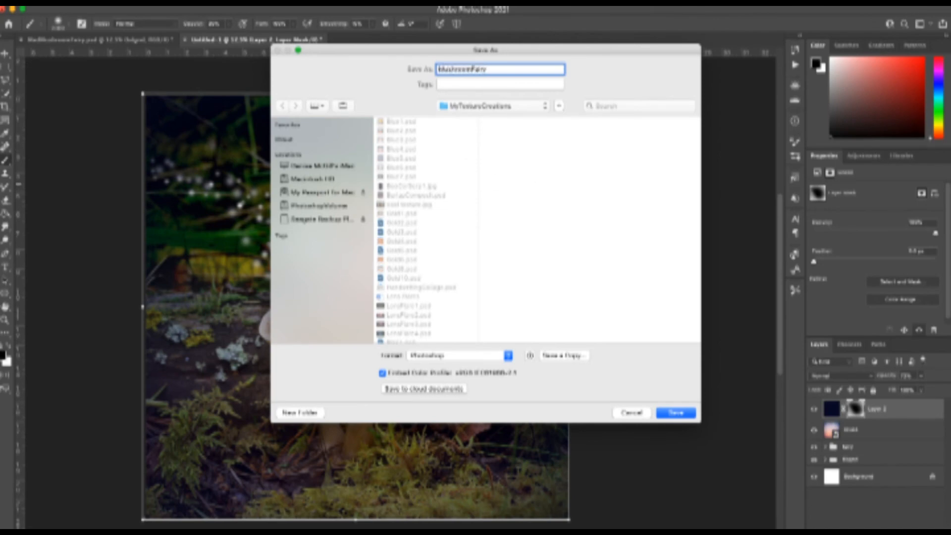
{"action": "left_click", "coordinate": [543, 106]}
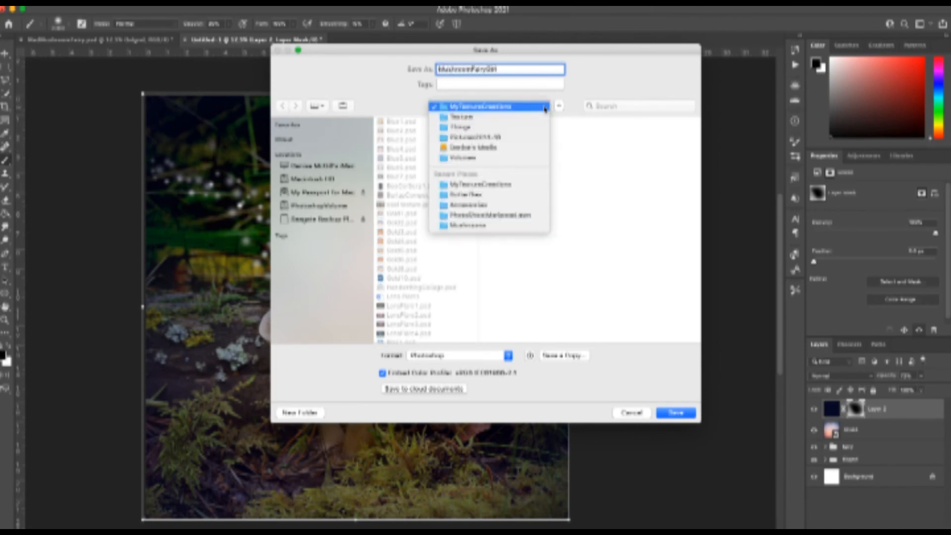
{"action": "left_click", "coordinate": [467, 226]}
{"action": "scroll", "coordinate": [586, 242], "scroll_direction": "left", "scroll_amount": 10}
{"action": "left_click", "coordinate": [400, 159]}
{"action": "left_click", "coordinate": [506, 150]}
{"action": "left_click", "coordinate": [603, 177]}
{"action": "left_click", "coordinate": [647, 162]}
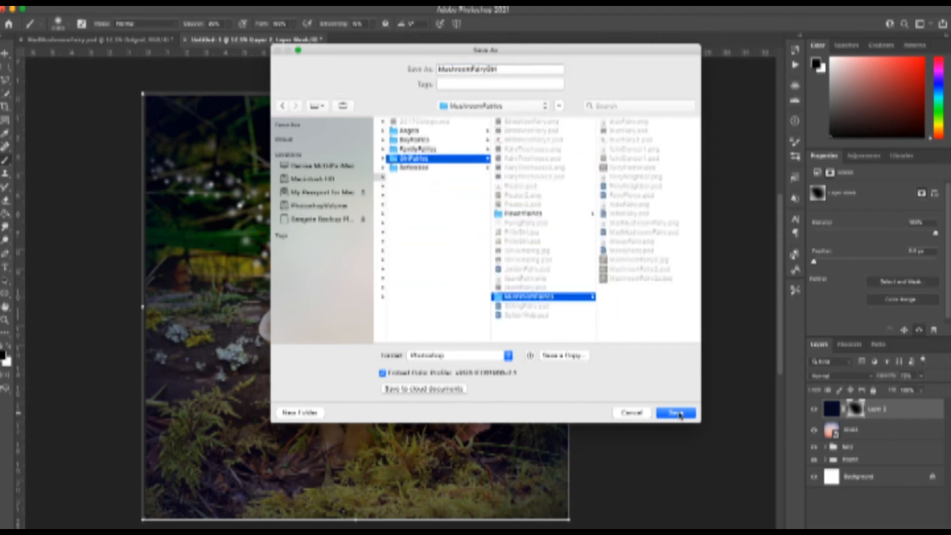
{"action": "left_click", "coordinate": [676, 412]}
{"action": "left_click", "coordinate": [610, 241]}
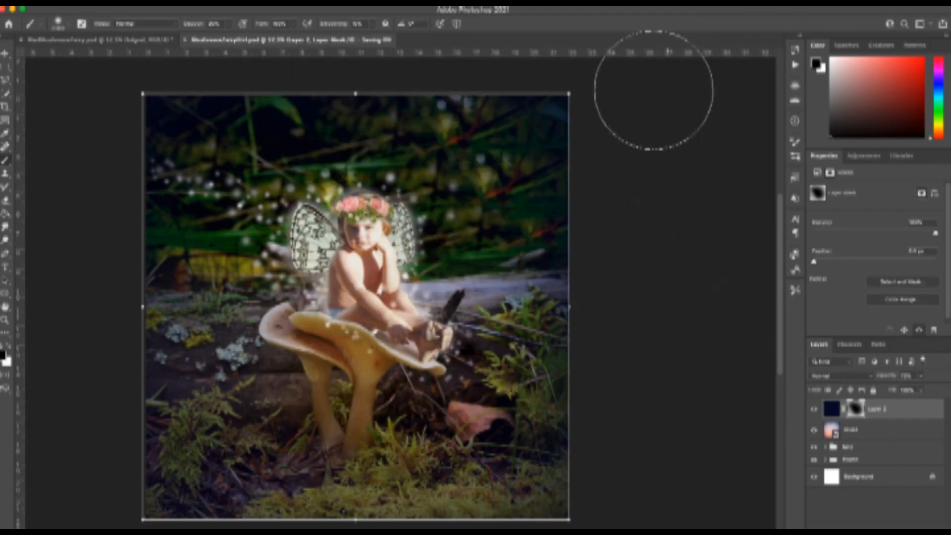